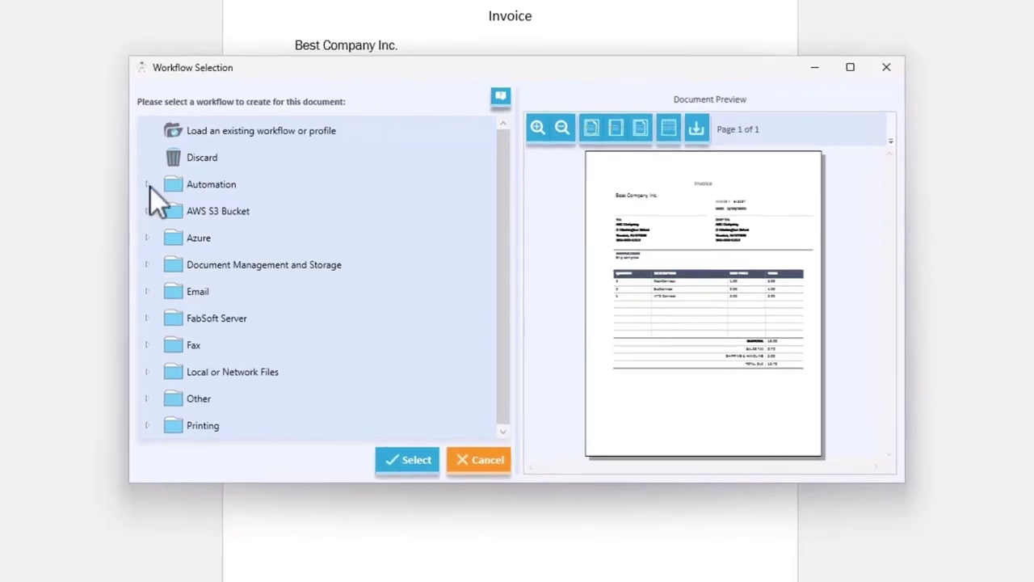
Create a Microsoft PowerApps automation workflow for the document and describe it as "Invoice"
left_click(283, 246)
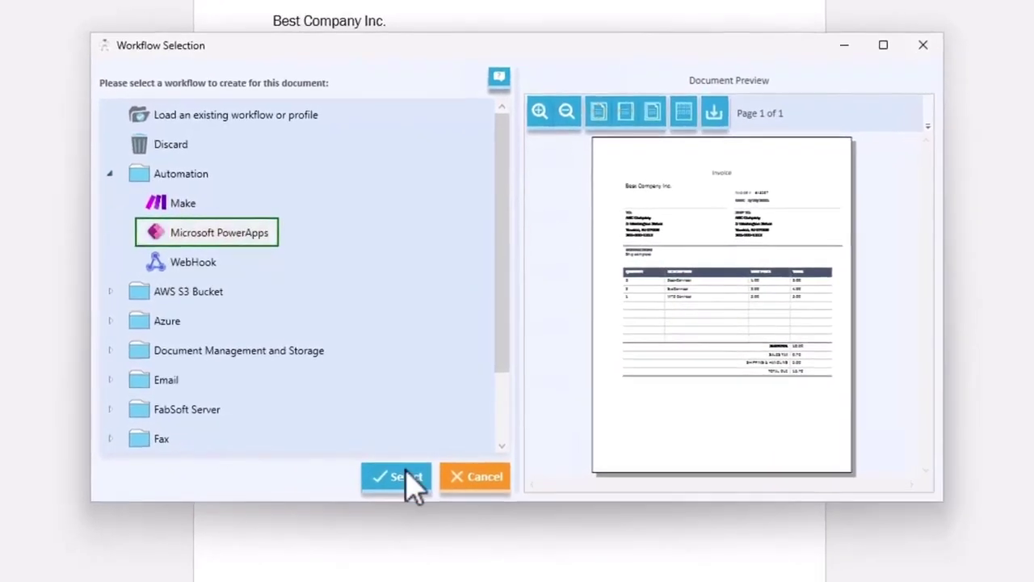
left_click(408, 477)
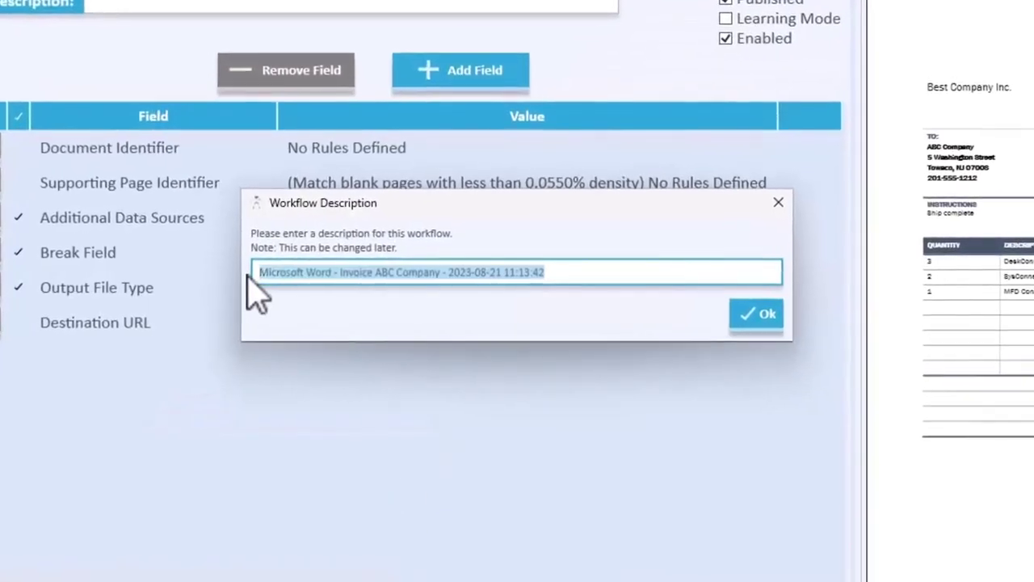
type("Invoice")
left_click(751, 313)
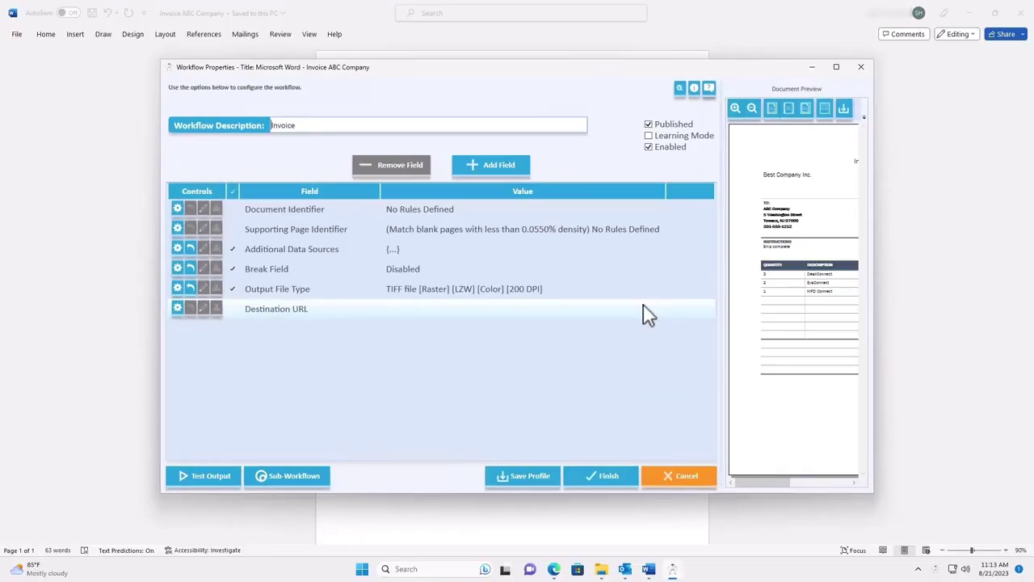
Define the Document Identifier from the "Invoice" heading on the page, using the exact-match key text "Invoice"
left_click(83, 185)
left_click(597, 323)
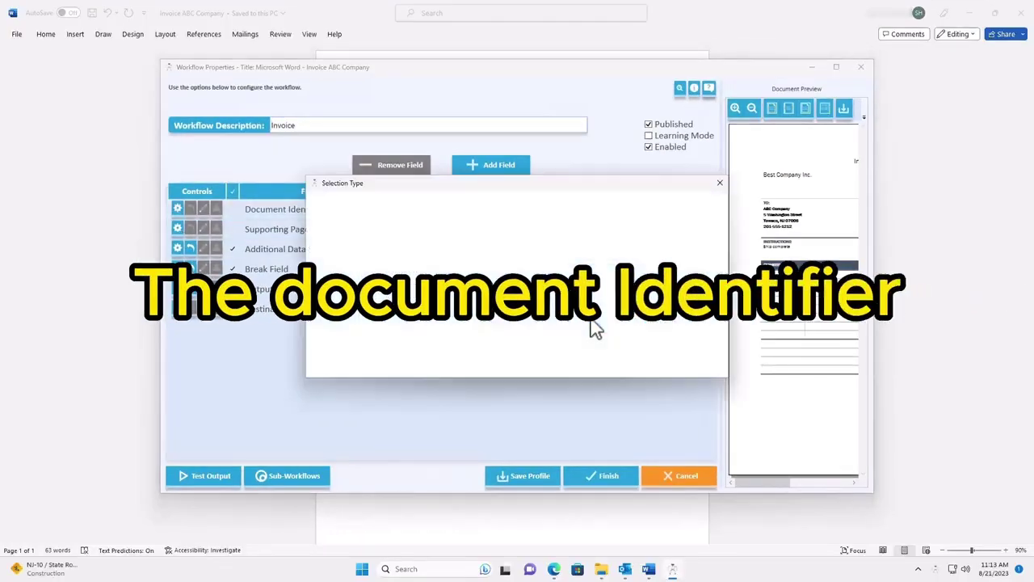
left_click(519, 324)
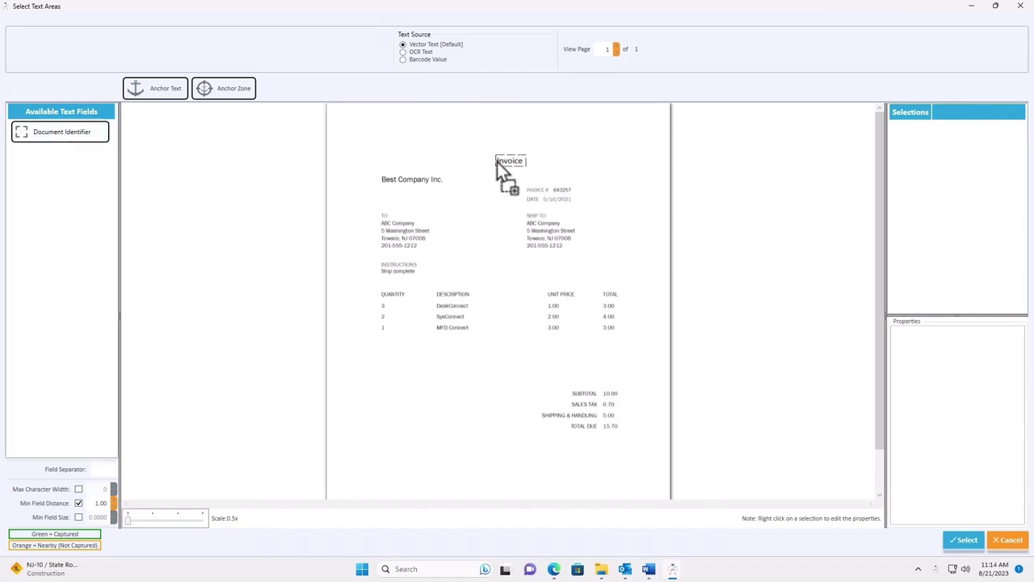
left_click_drag(490, 152, 540, 168)
left_click(957, 544)
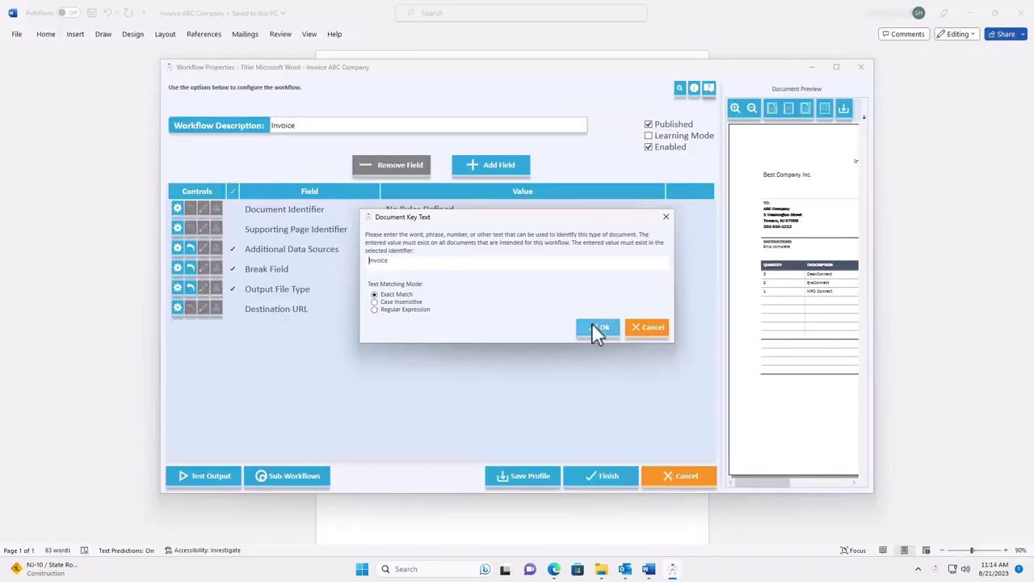
left_click(593, 324)
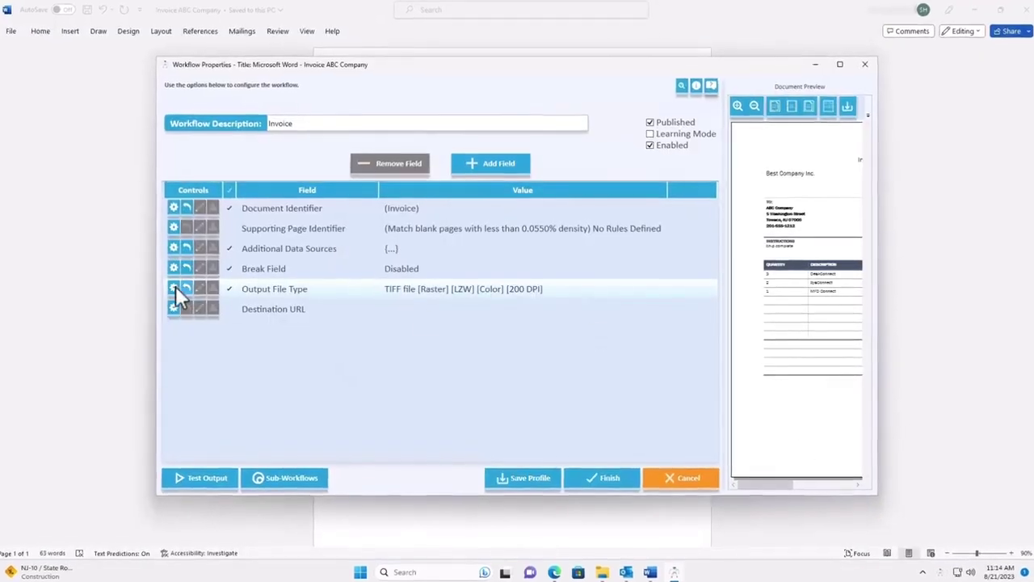
Set the output file type to PDF with raster method, color, 200 DPI and quality 100
left_click(176, 291)
left_click(415, 342)
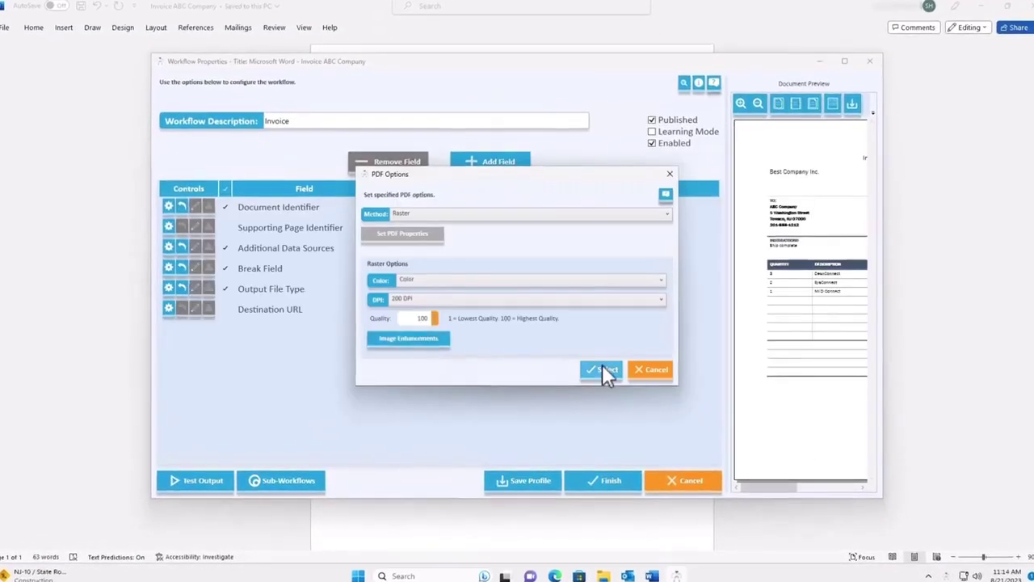
left_click(602, 365)
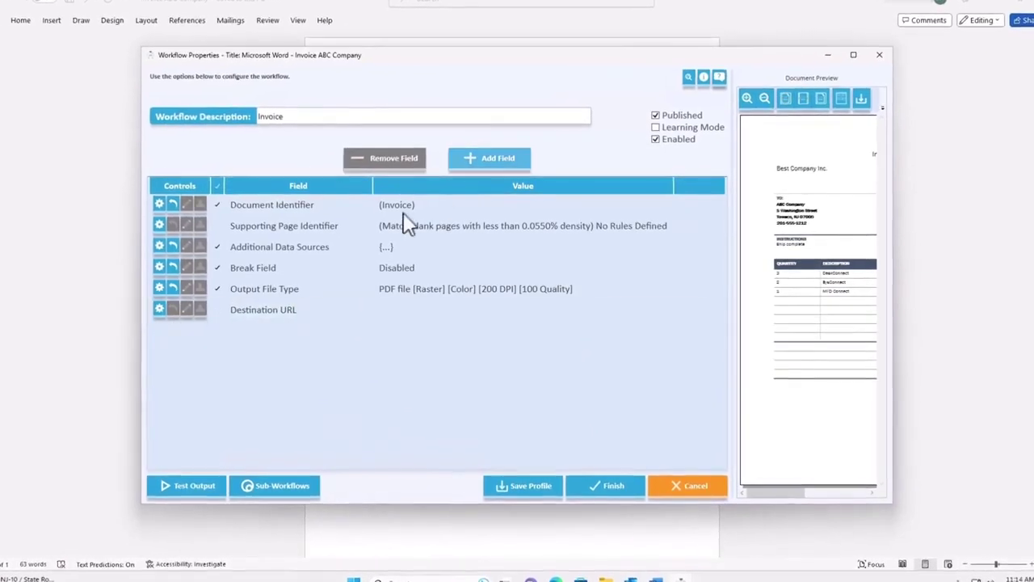
Add a single-value field named "filename" that captures the invoice number line from the document
left_click(497, 164)
type("Customer")
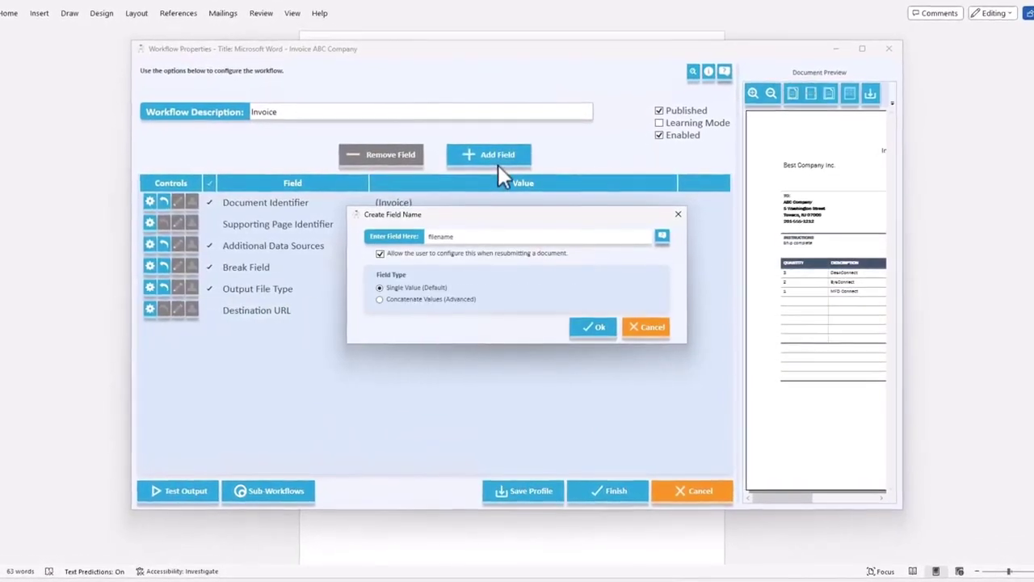
left_click(580, 321)
left_click(632, 328)
left_click(537, 178)
left_click(1014, 571)
Add a single-value field named "companyname" that captures "Best Company Inc." from the document
left_click(497, 150)
type("companyname")
left_click(594, 328)
left_click(623, 330)
left_click(416, 169)
left_click(1016, 572)
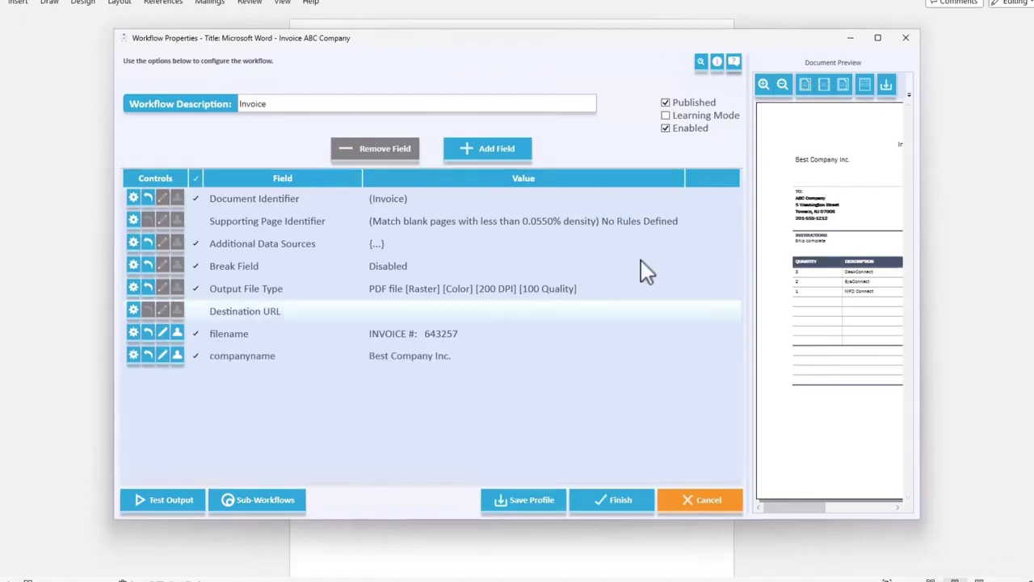
Add a single-value field named "invoicenumber" that captures the invoice number line from the document
left_click(514, 155)
type("invoicenumb")
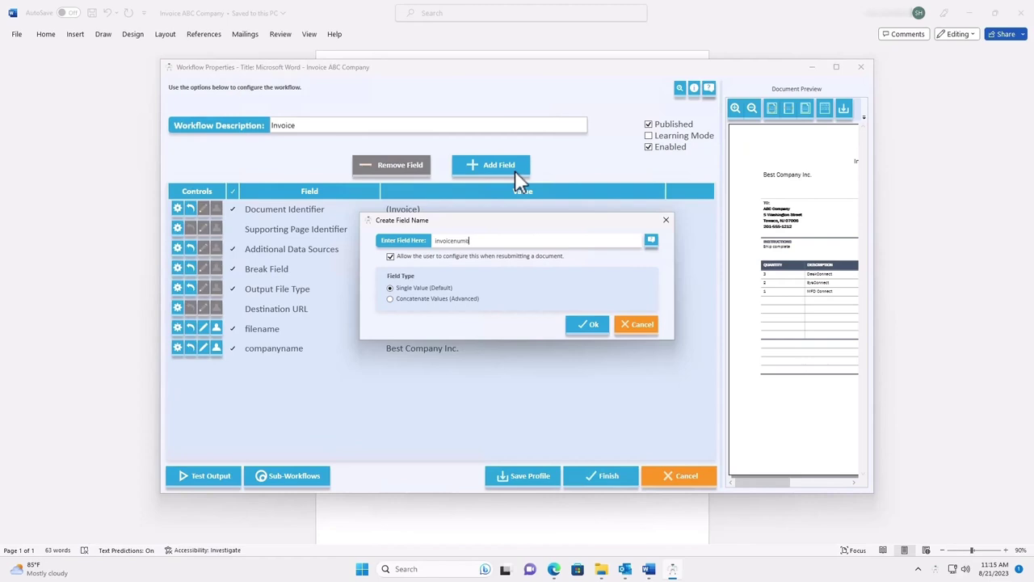
left_click(583, 324)
left_click(610, 327)
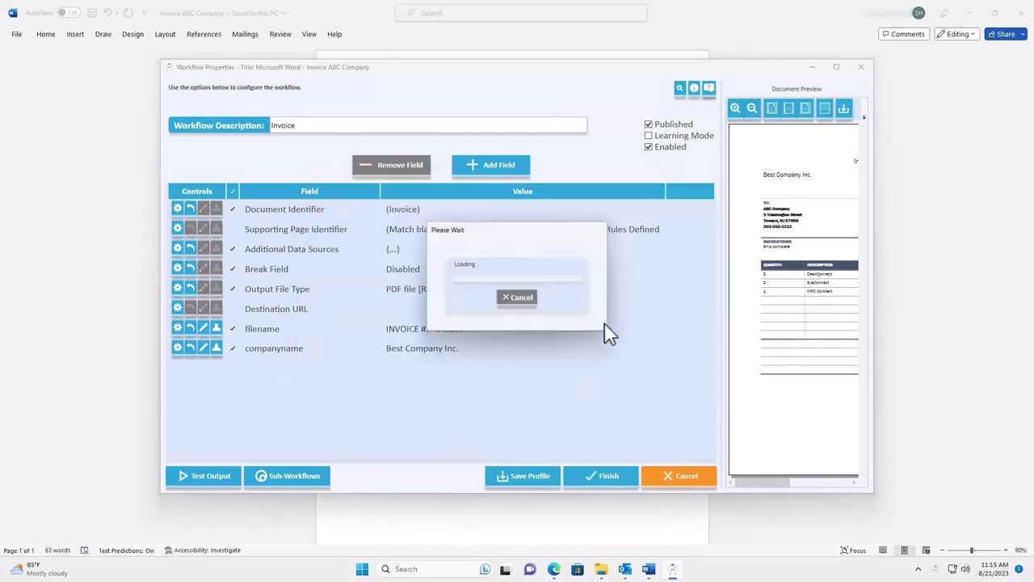
left_click(561, 194)
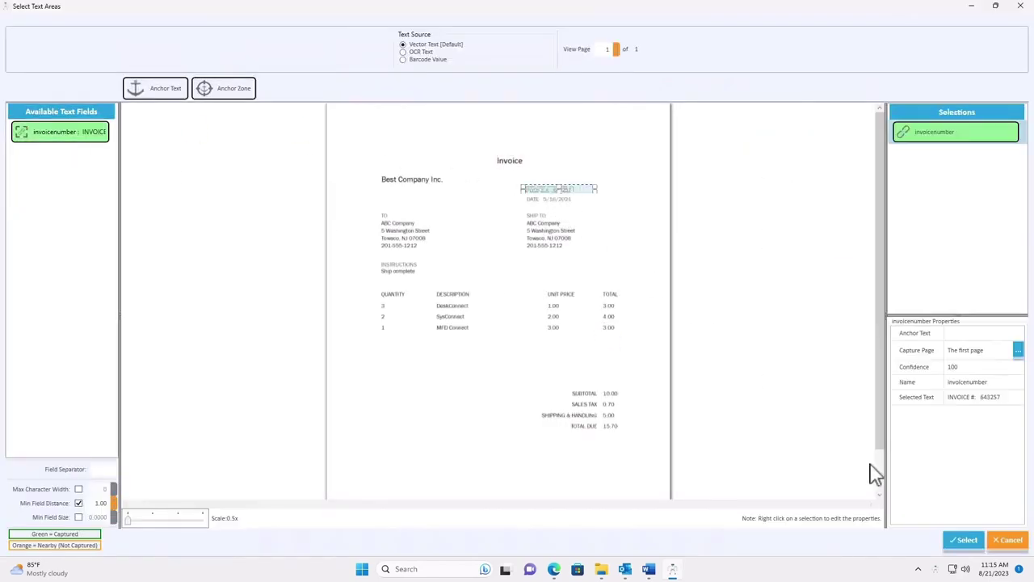
left_click(961, 539)
Add a modifier to the invoicenumber field that removes the text "INVOICE #:"
left_click(205, 369)
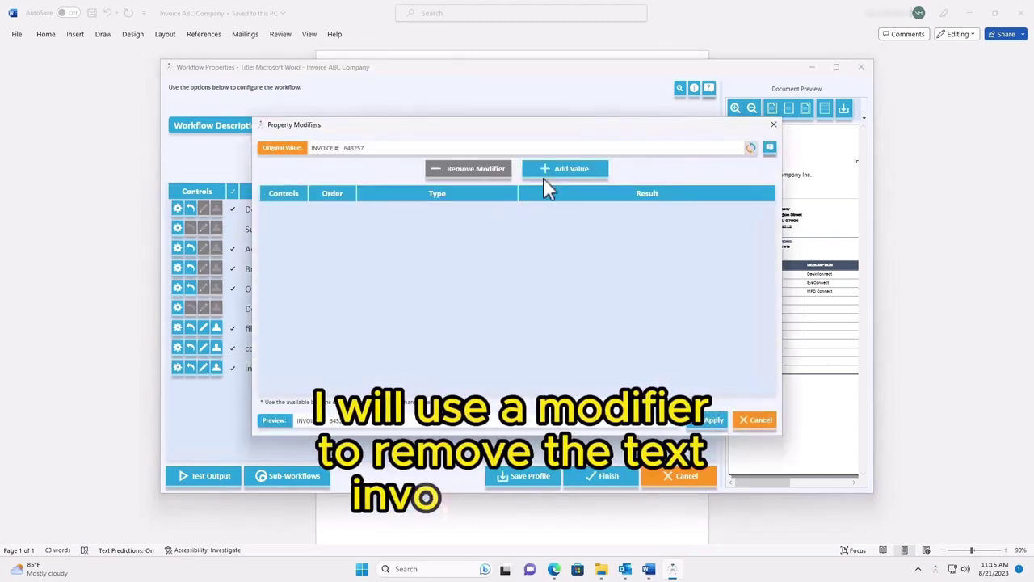
left_click(566, 168)
left_click(437, 269)
left_click(613, 392)
type("INVOICE #")
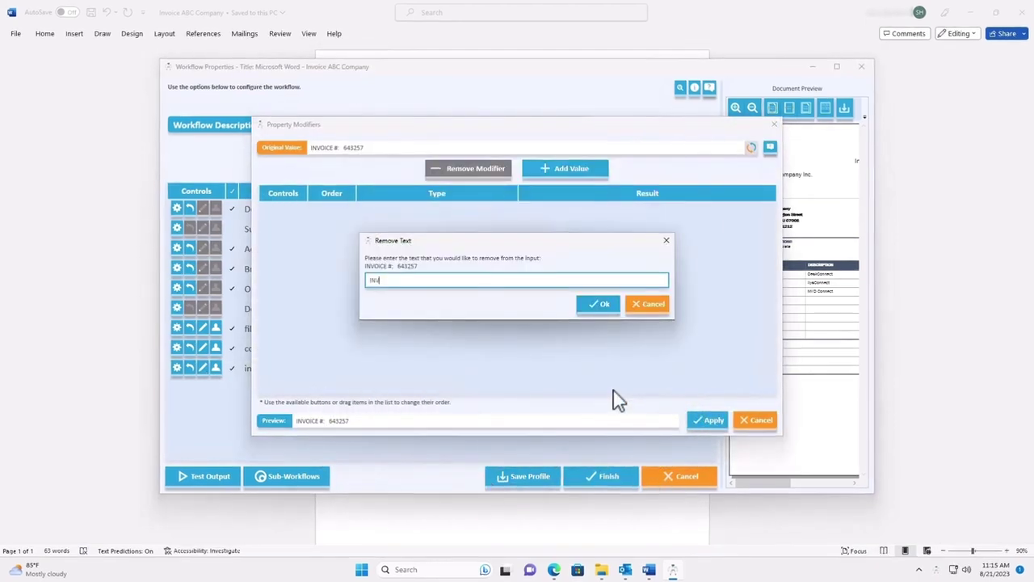
left_click(599, 304)
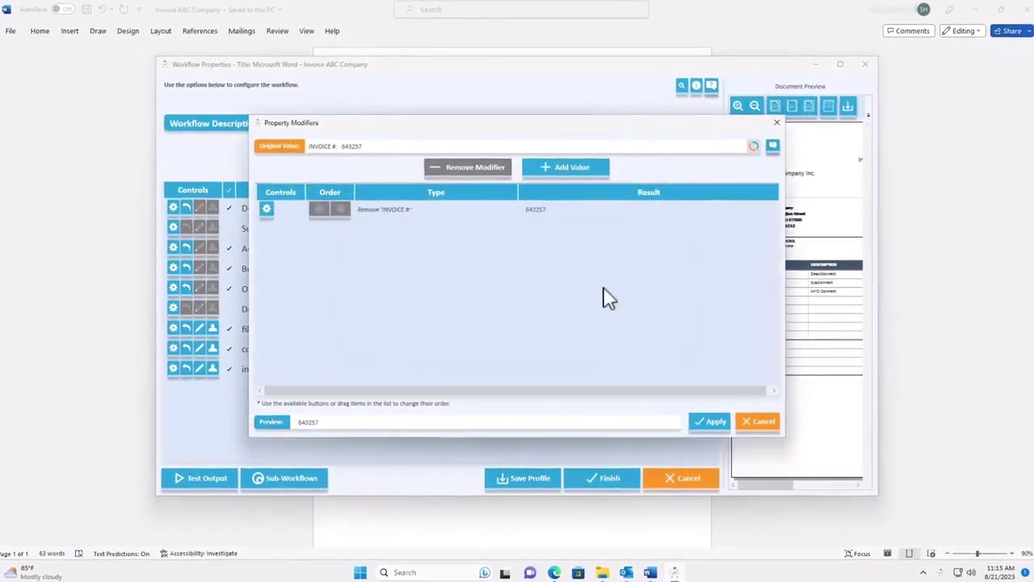
Add a Trim modifier to the invoicenumber field and apply the modifiers
left_click(568, 168)
left_click(580, 351)
left_click(590, 393)
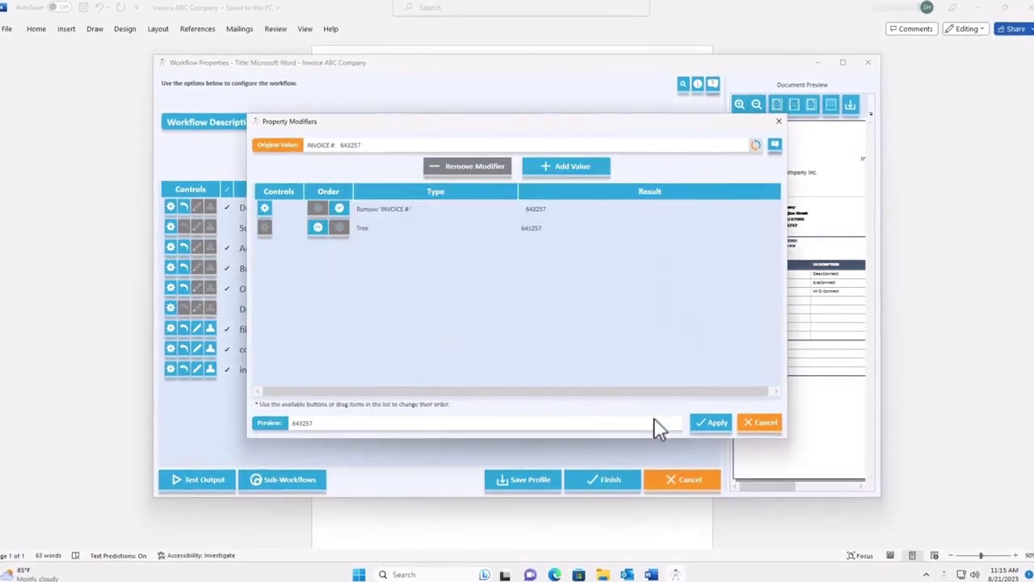
left_click(701, 424)
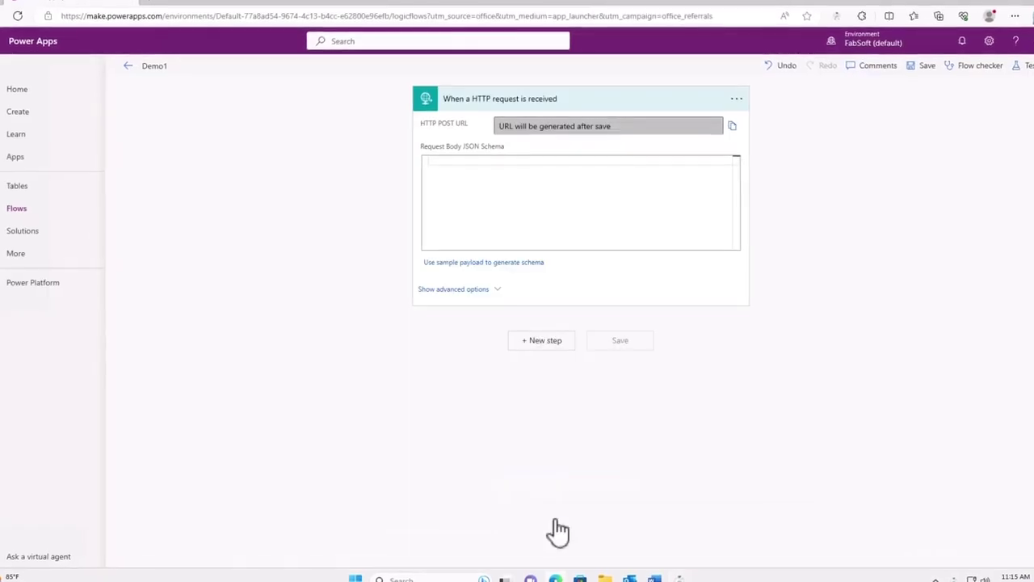
In the Power Apps flow Demo1, add an Initialize variable action after the HTTP request trigger with type Object
left_click(567, 346)
type("var")
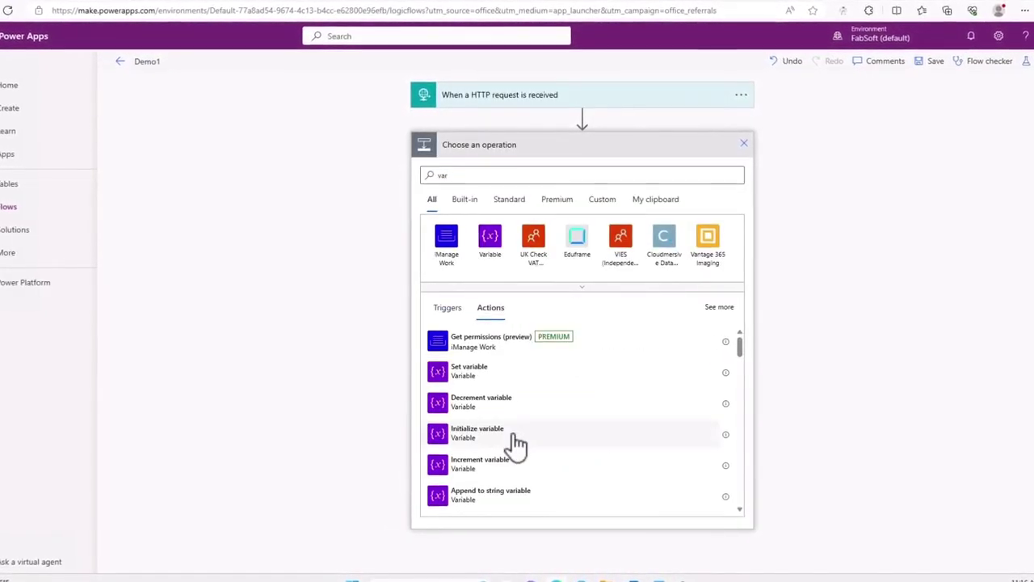
left_click(514, 436)
left_click(526, 195)
left_click(517, 292)
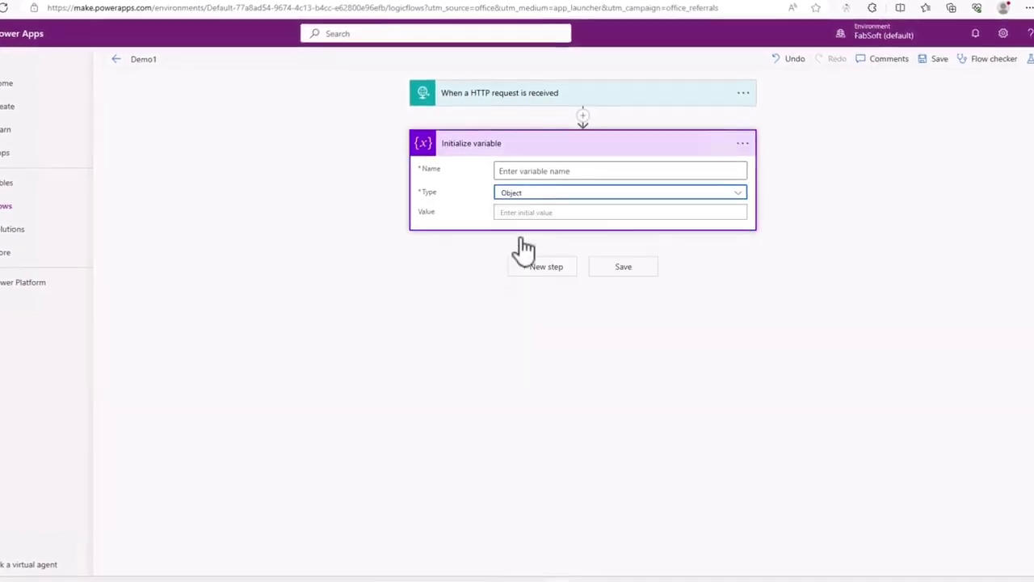
Name the new variable varAttachment and rename its action to varAttachment as well
type("varAttac")
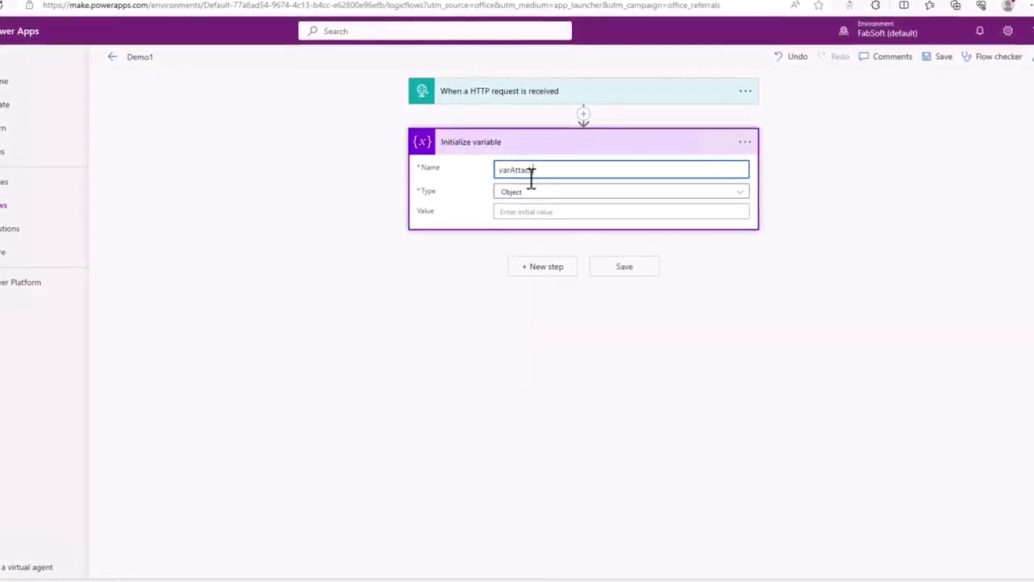
type("hment")
left_click(745, 141)
left_click(800, 180)
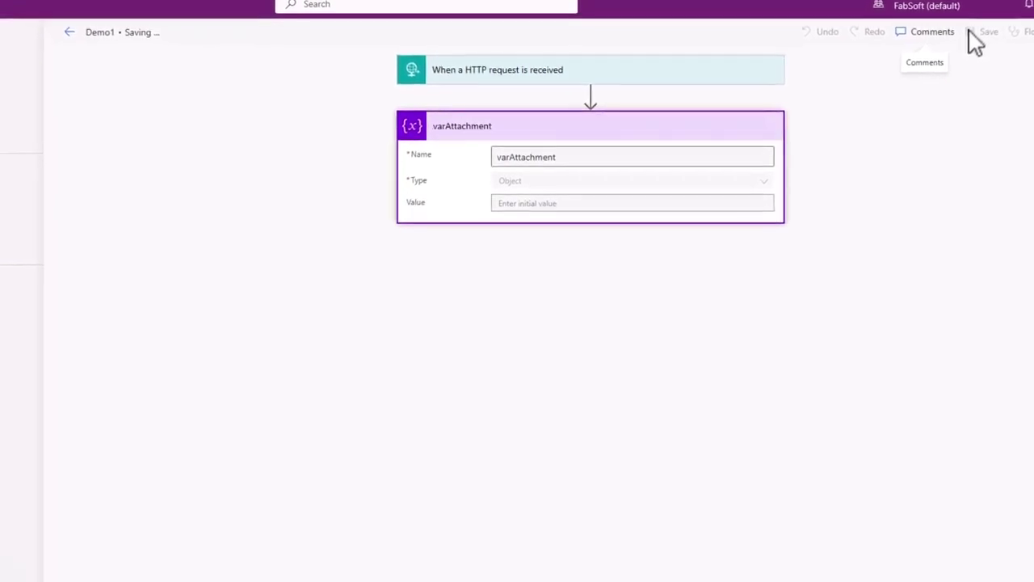
Copy the HTTP POST URL from the flow's trigger and set it as the Invoice workflow's Destination URL
left_click(729, 71)
left_click(769, 97)
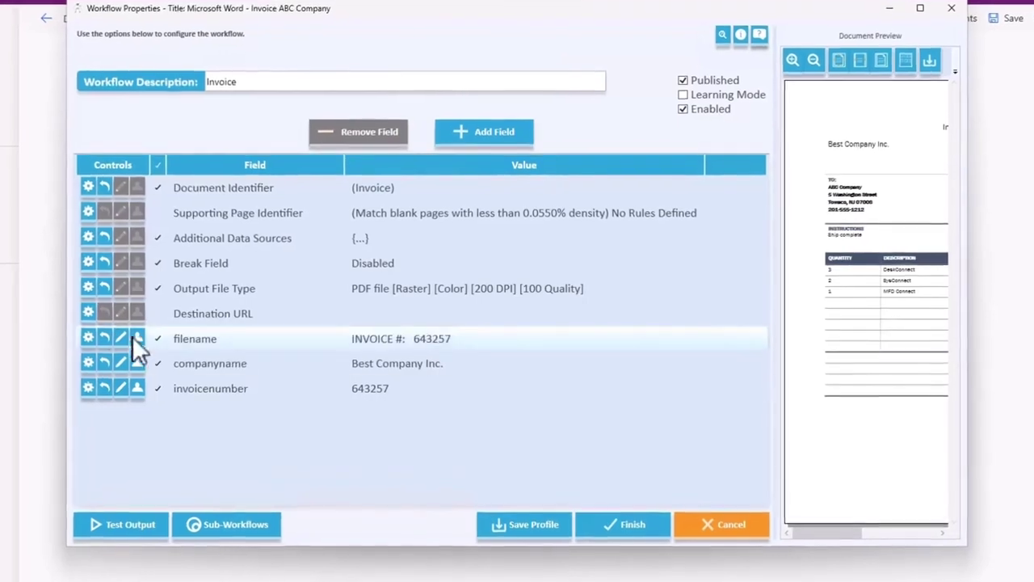
left_click(91, 313)
key("ctrl+v")
left_click(620, 302)
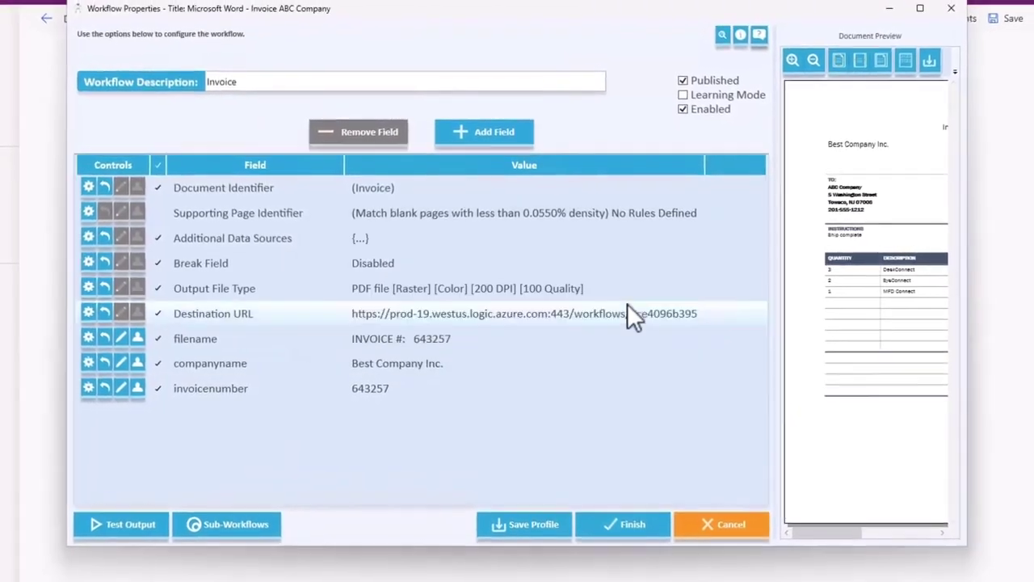
Run a test output of the workflow and use its JSON structure as the sample payload to generate the HTTP trigger's schema
left_click(144, 521)
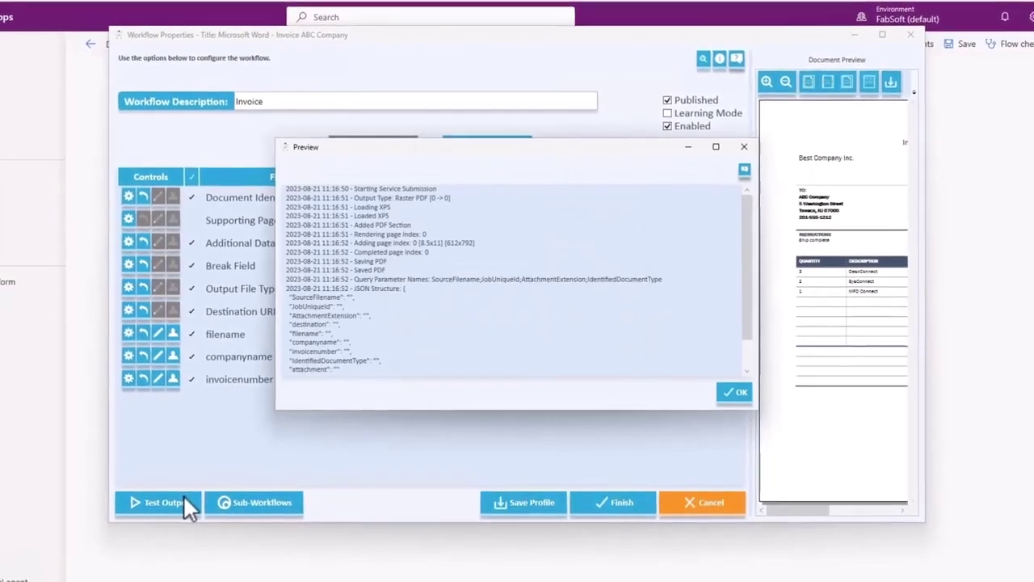
left_click_drag(406, 264, 346, 300)
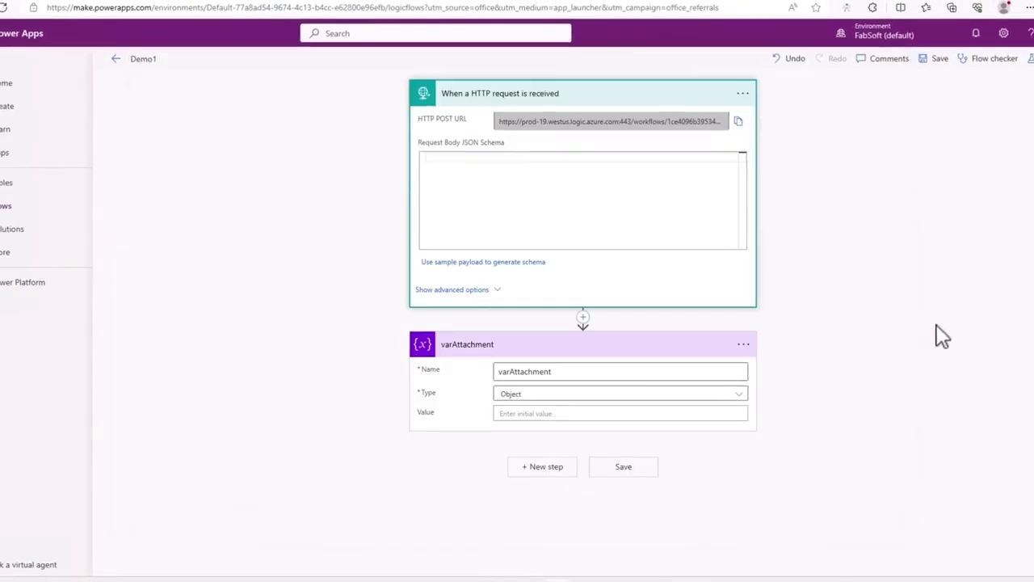
left_click(518, 262)
key("ctrl+v")
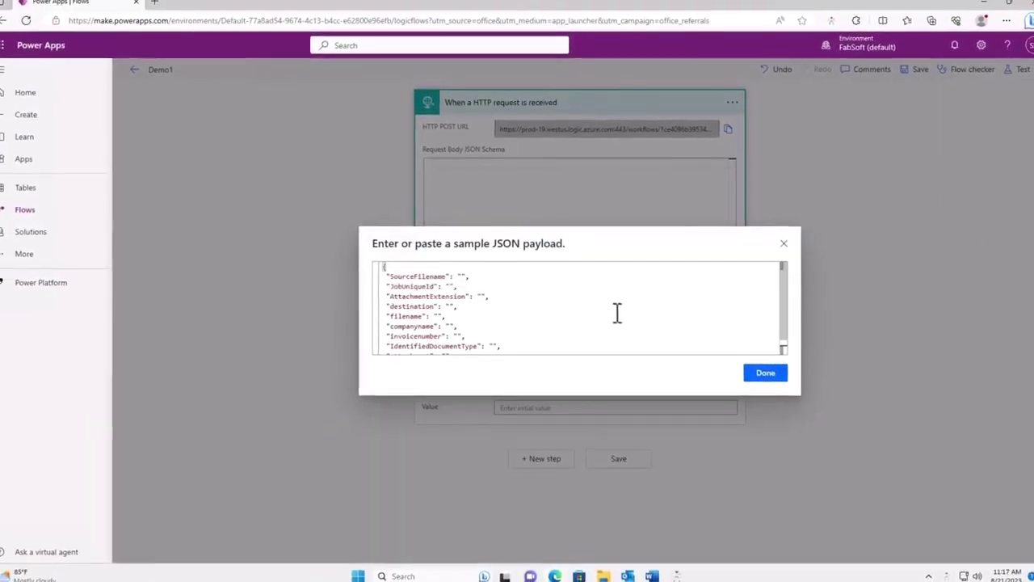
left_click(766, 374)
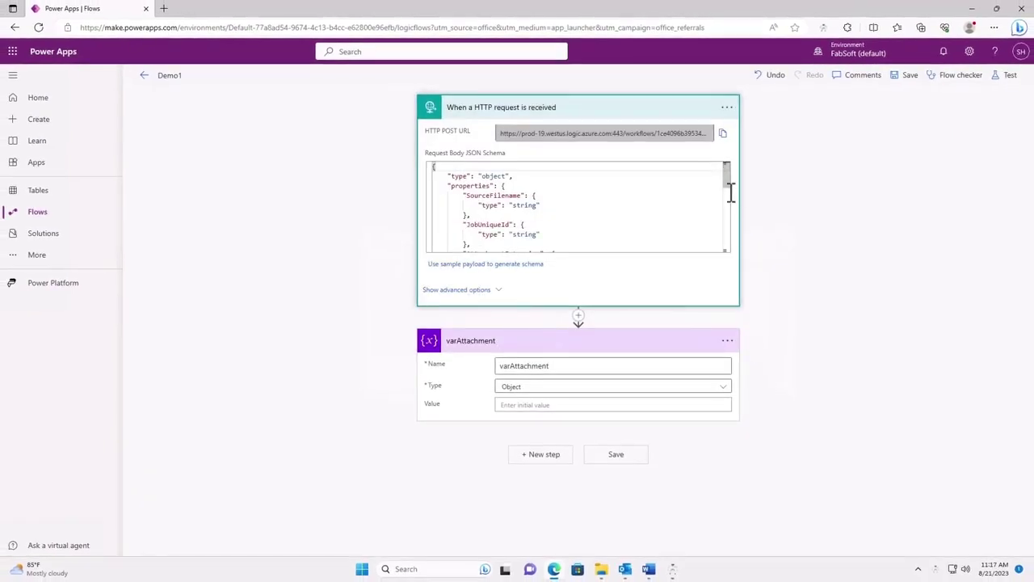
left_click_drag(729, 198, 731, 262)
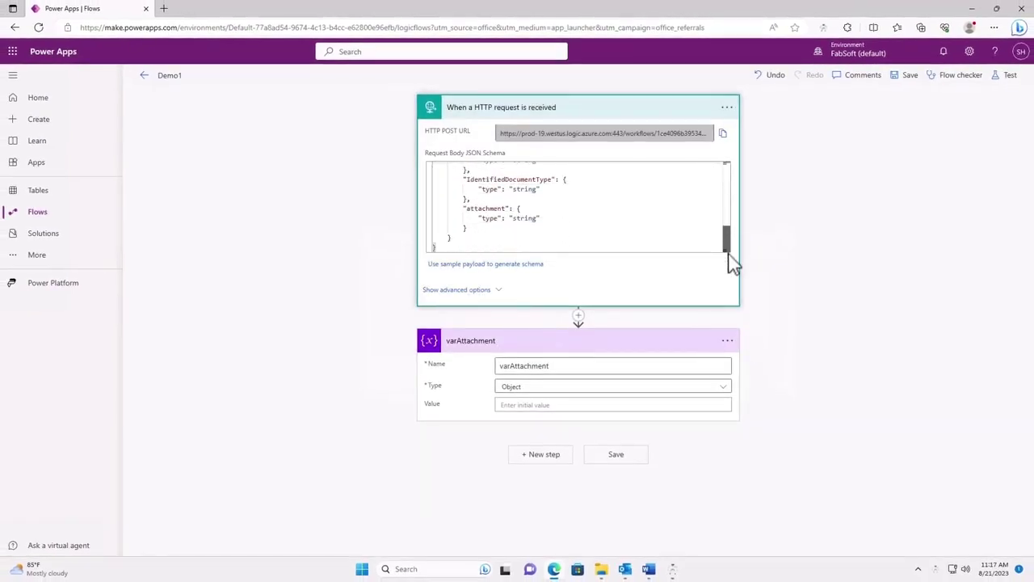
Set the varAttachment value to the expression base64ToBinary(triggerBody()?['attachment'])
left_click(671, 404)
left_click(862, 311)
type("b")
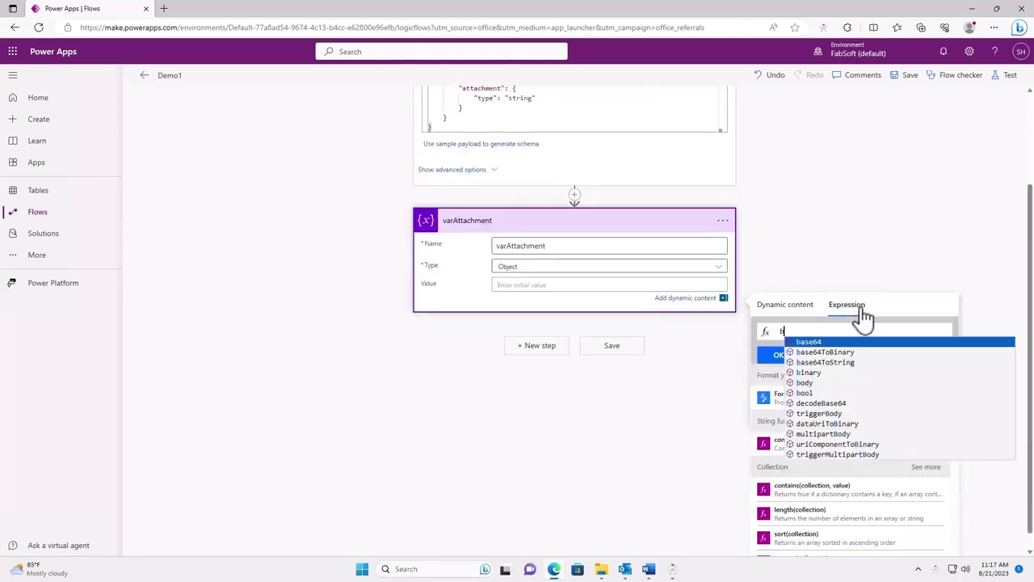
type("ase")
left_click(866, 349)
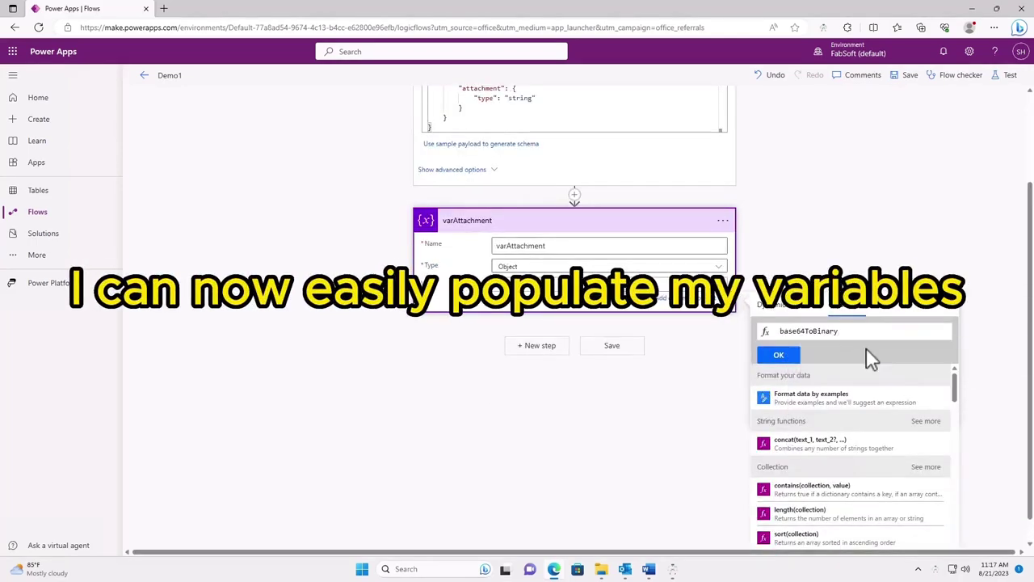
type("(triggerBody()?['attachment")
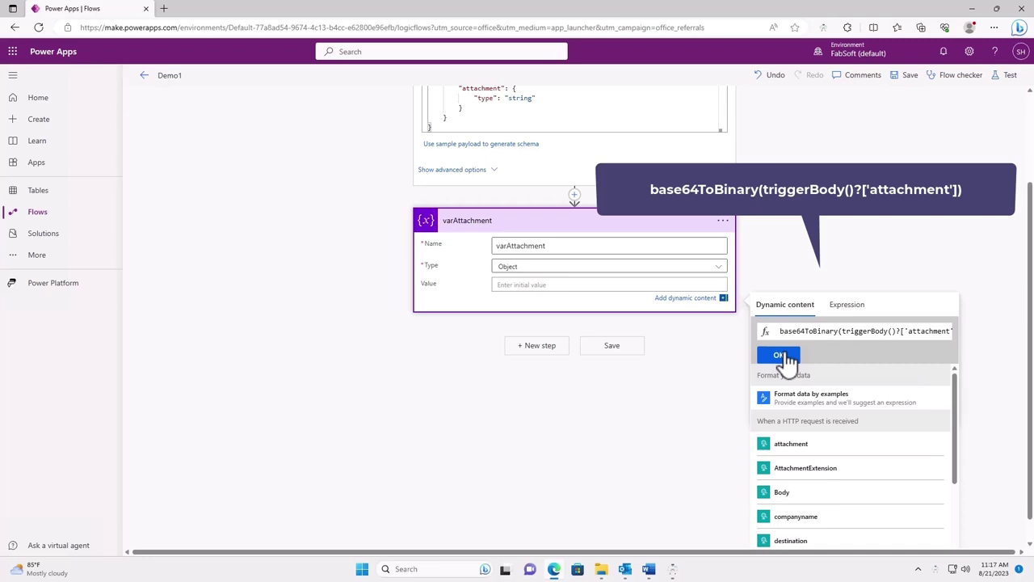
left_click(784, 355)
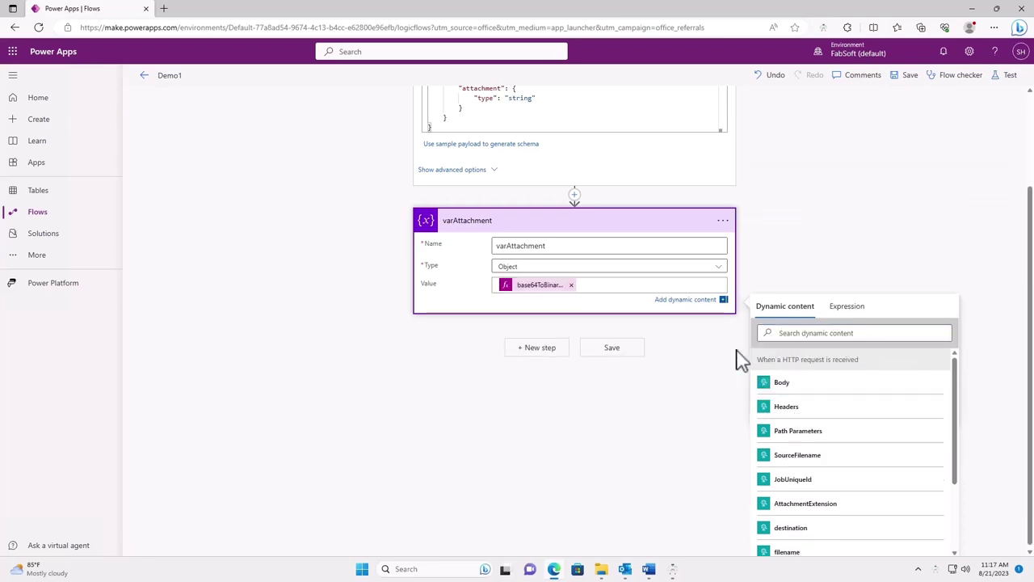
Add an Initialize variable action after varAttachment for a String variable named varFileName
left_click(539, 348)
type("var")
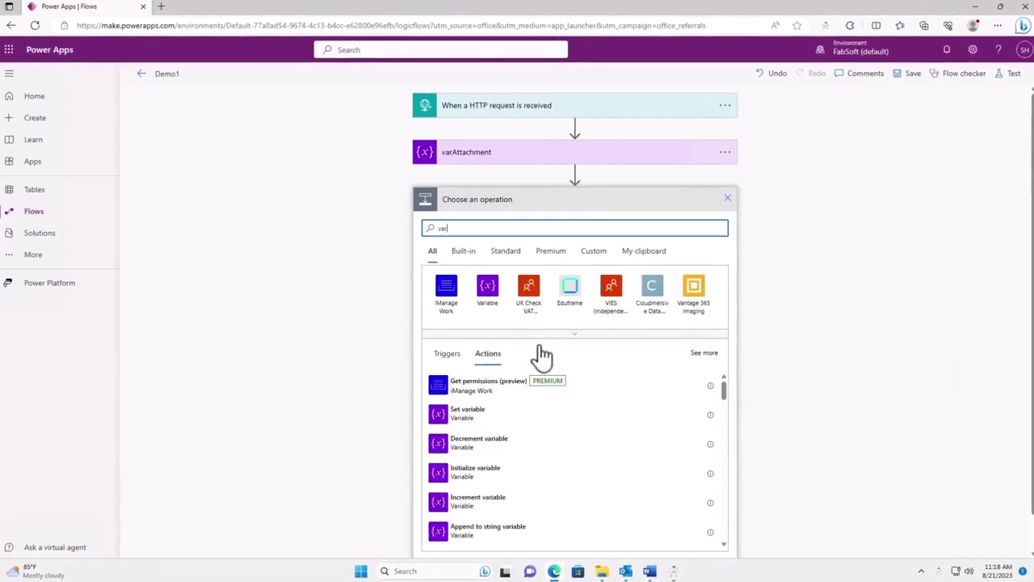
left_click(517, 473)
left_click(561, 228)
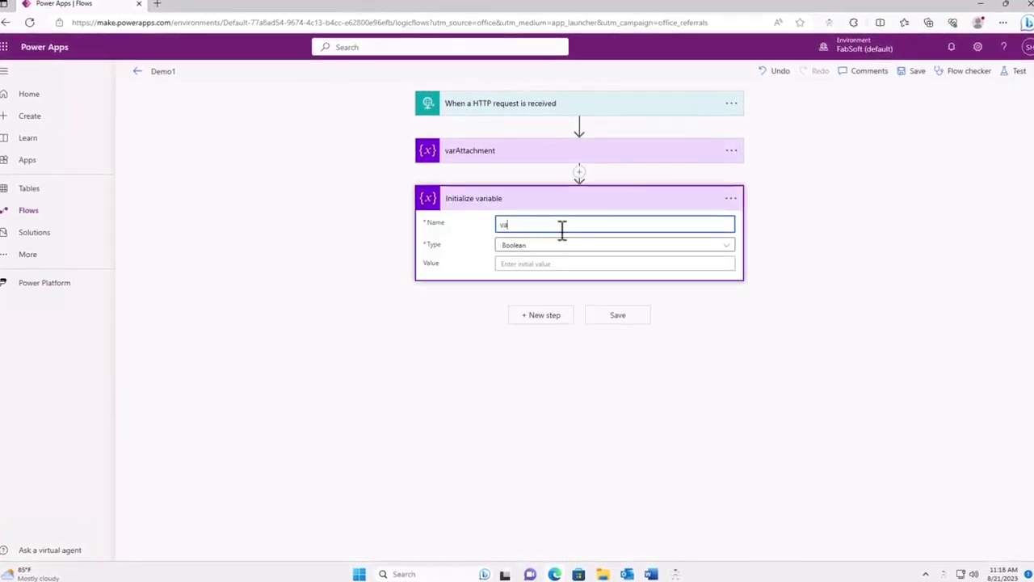
left_click(566, 246)
left_click(544, 320)
Set the varFileName value to the filename and AttachmentExtension fields and rename its action to varFileName
left_click(542, 264)
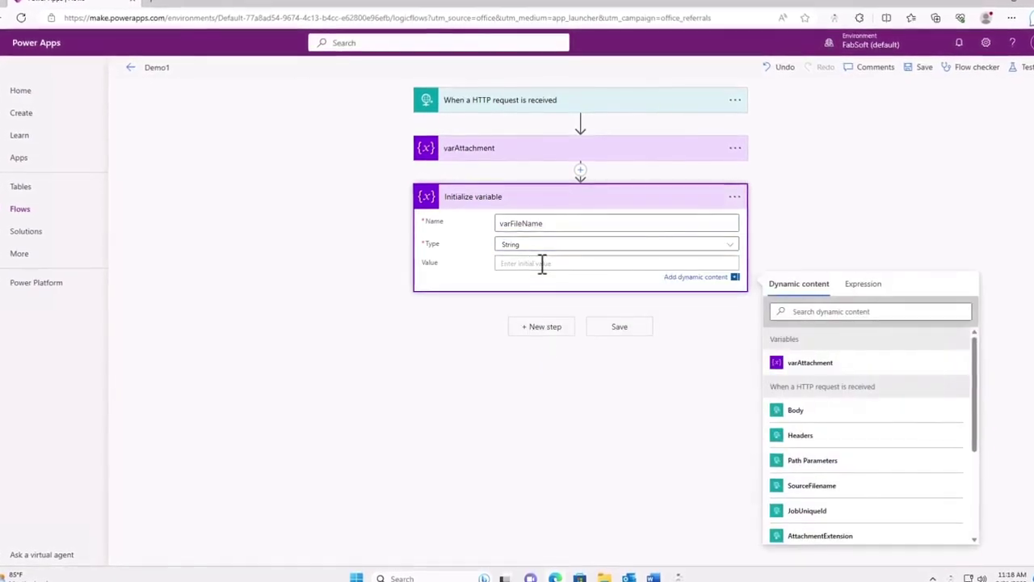
scroll(799, 450, "down", 3)
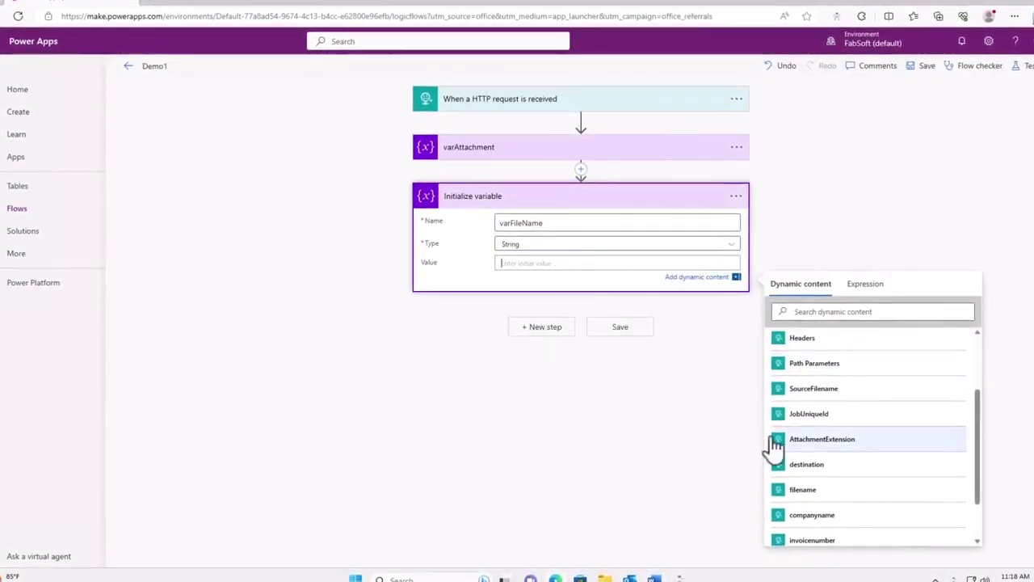
left_click(832, 491)
left_click(831, 445)
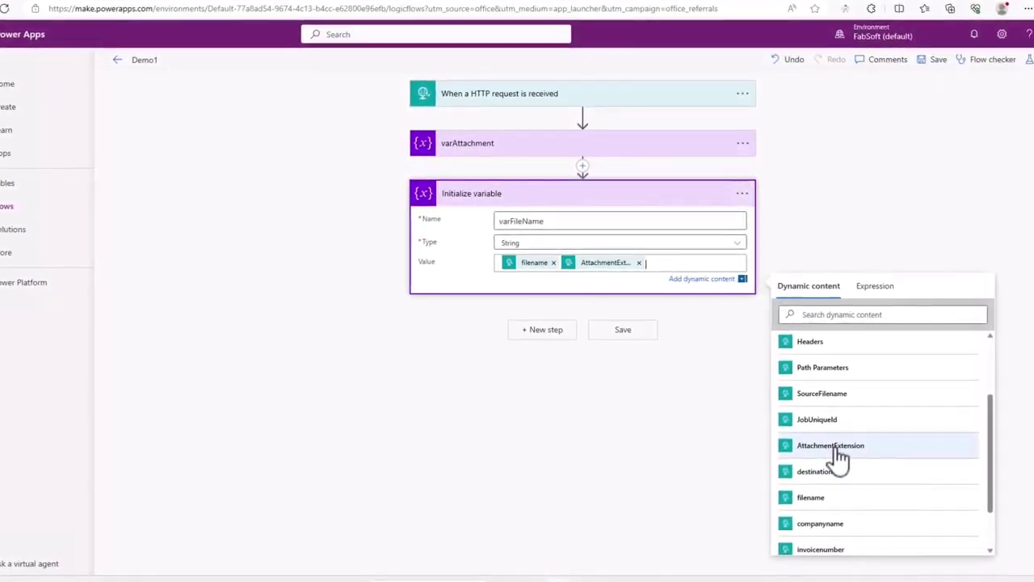
left_click(743, 193)
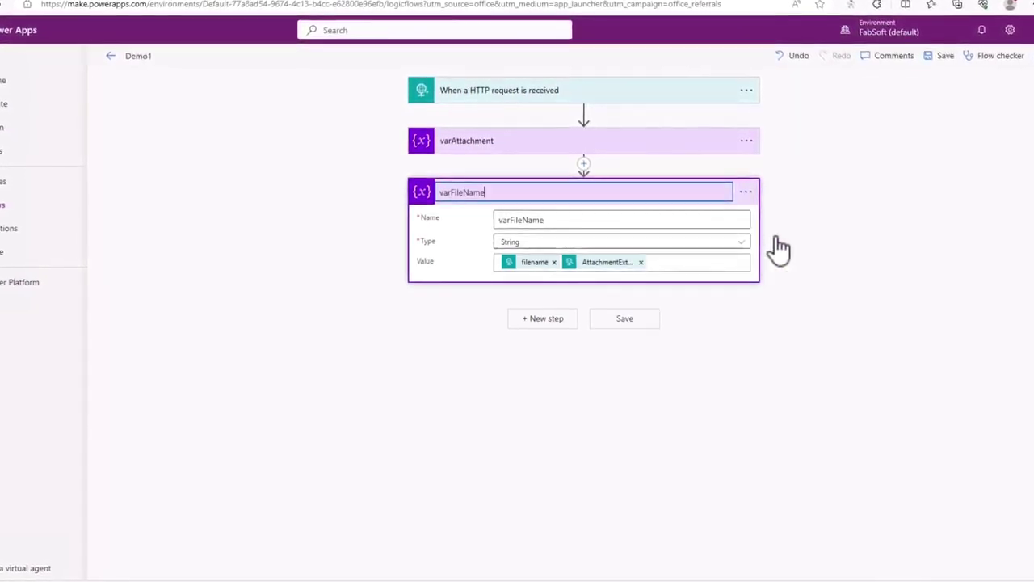
Add an Initialize variable action after varFileName for a String variable named varCompany
left_click(544, 328)
type("var")
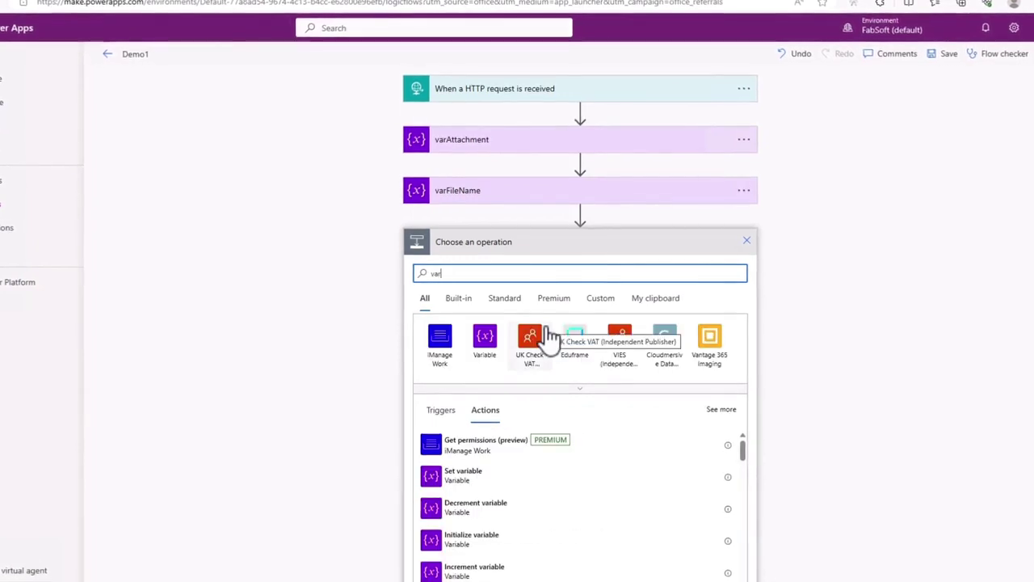
left_click(498, 537)
left_click(524, 295)
left_click(523, 370)
left_click(560, 268)
type("varCompany")
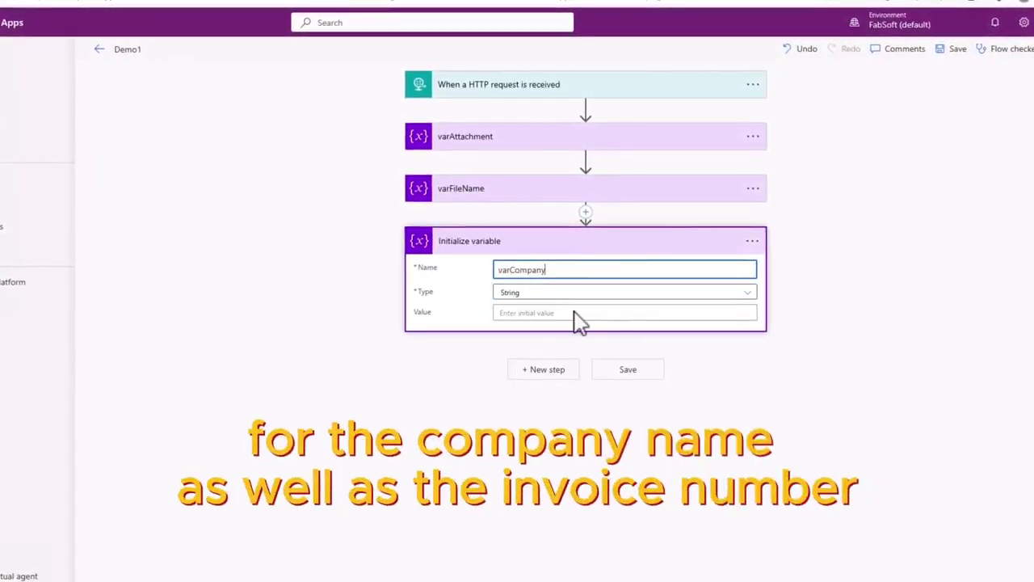
Set the varCompany value to the companyname field and rename its action to varCompany
left_click(578, 315)
scroll(942, 546, "down", 5)
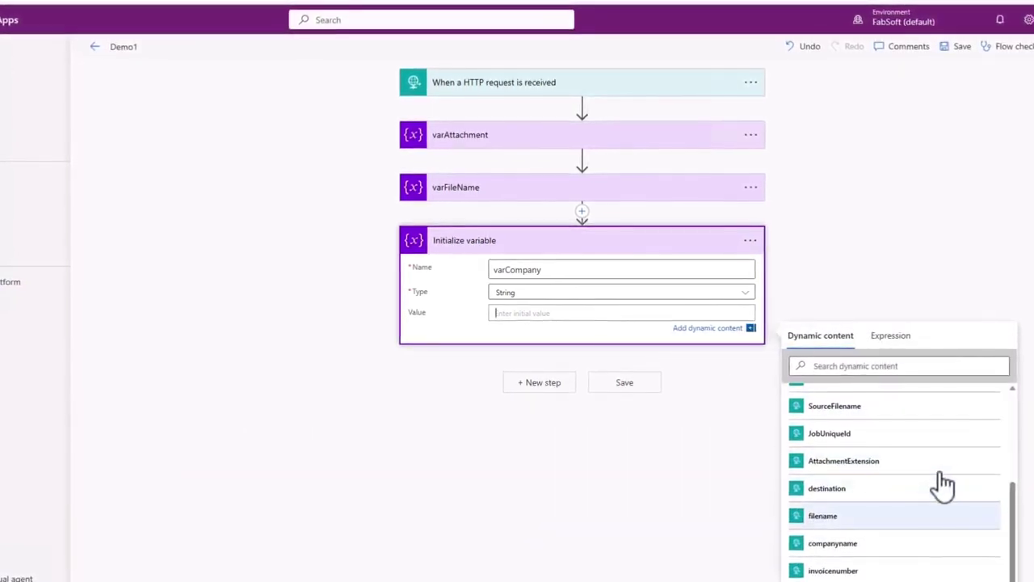
left_click(857, 545)
left_click(747, 243)
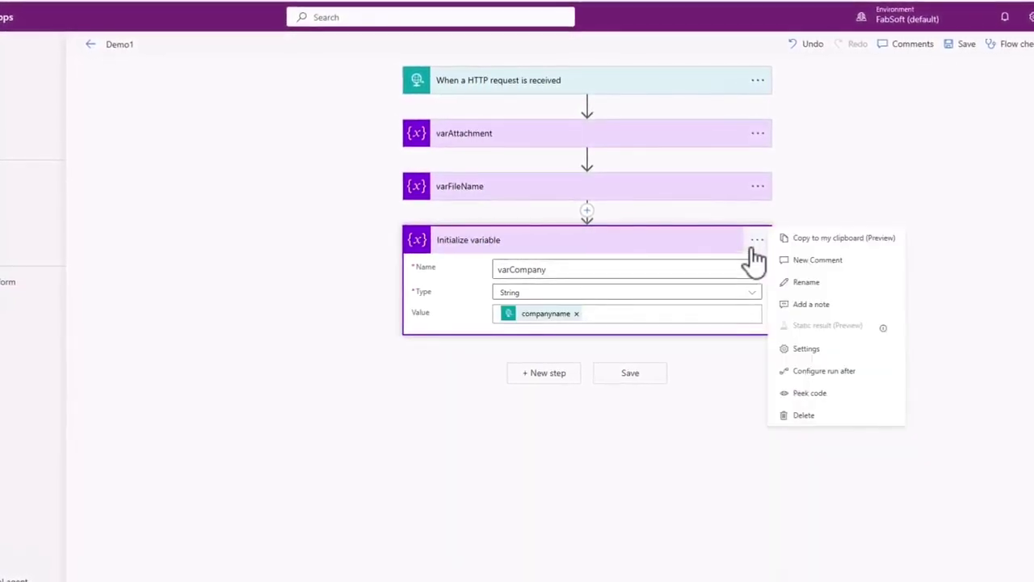
left_click(808, 282)
type("varCompany")
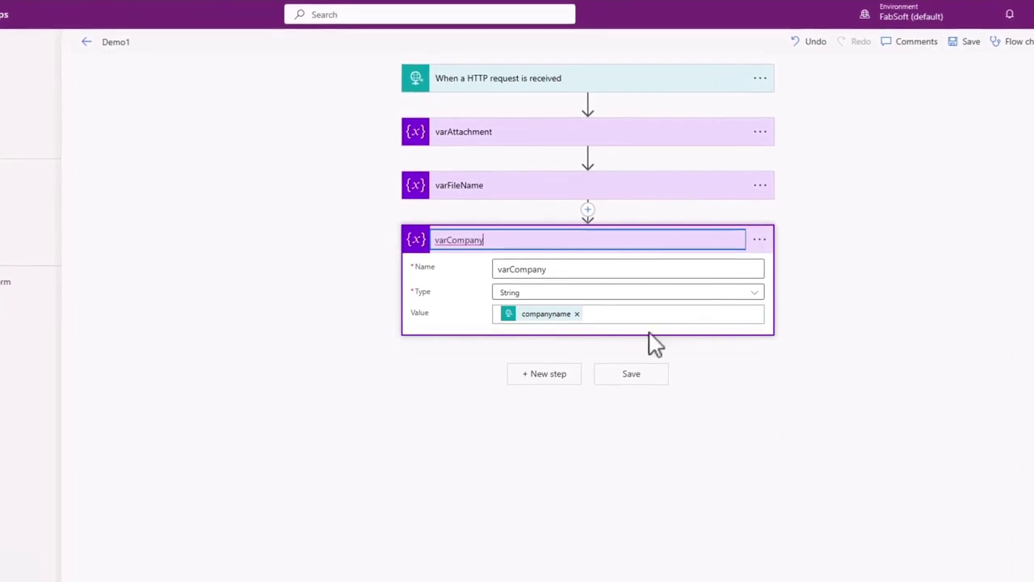
Add an Initialize variable action after varCompany for a String variable named varInvoiceNumber
left_click(544, 373)
type("var")
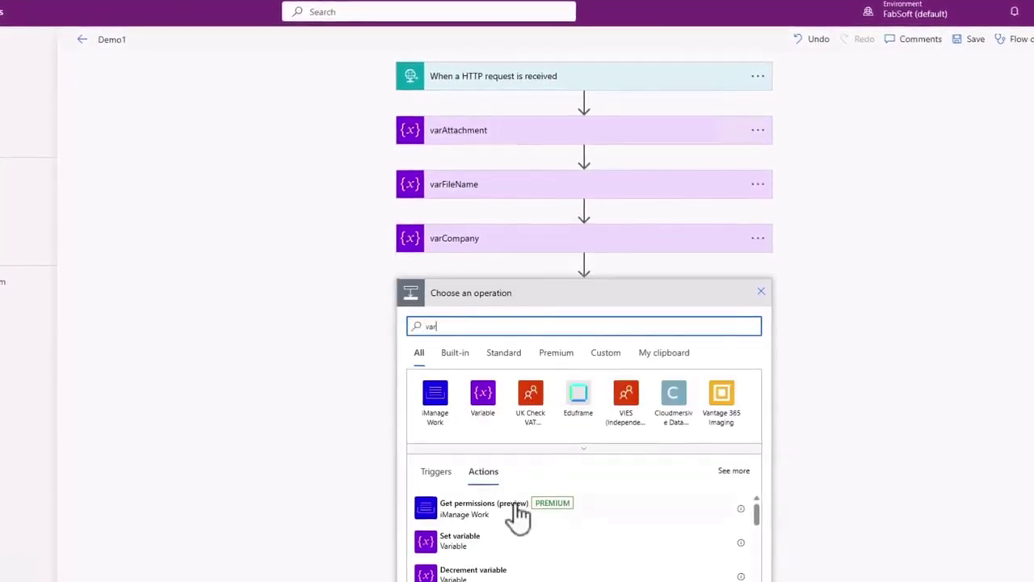
scroll(517, 513, "down", 2)
left_click(492, 555)
left_click(517, 348)
left_click(508, 434)
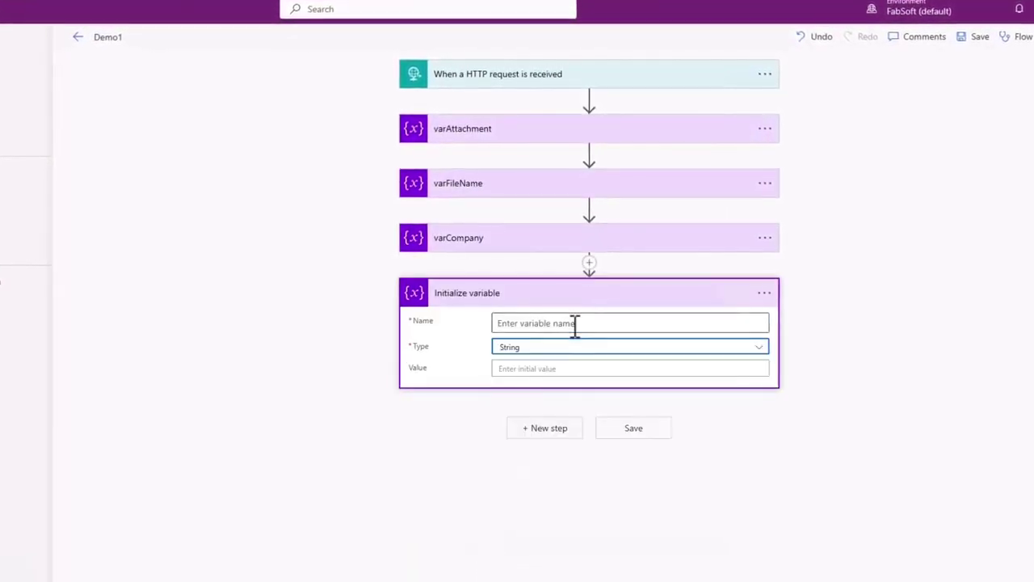
Set the varInvoiceNumber value to the invoicenumber field and rename its action to varInvoiceNumber
left_click(634, 368)
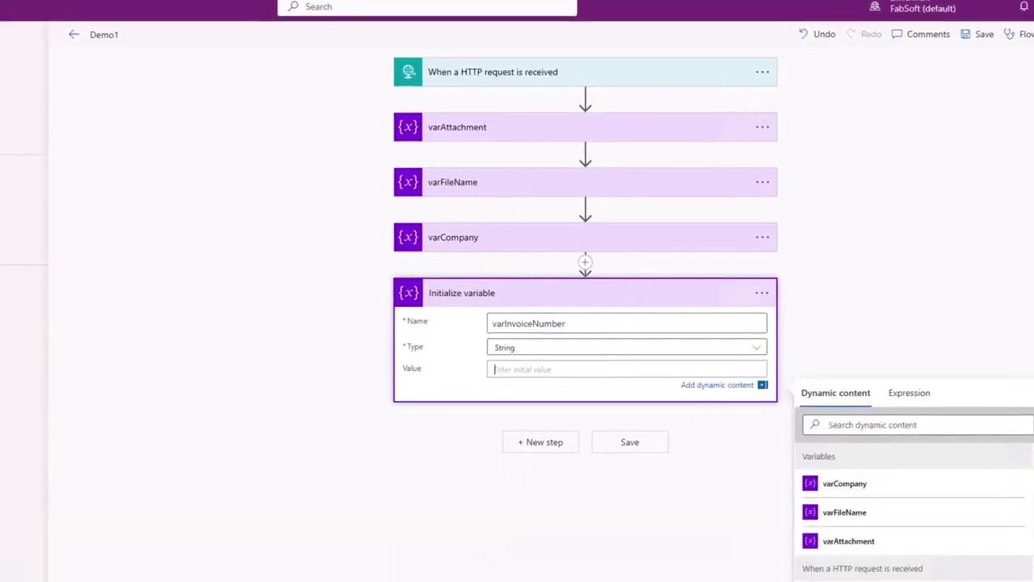
scroll(913, 500, "down", 5)
left_click(903, 480)
left_click(763, 265)
left_click(832, 339)
type("varInvoiceNumber")
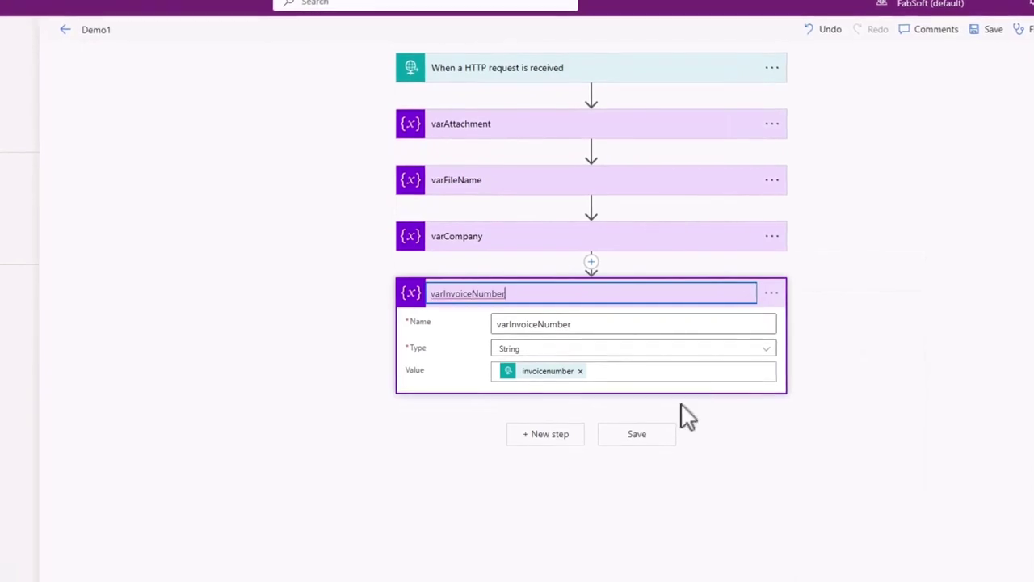
Add an Outlook Send an email (V2) action as the flow's last step and choose the recipient
left_click(545, 434)
type("outlook")
scroll(903, 371, "down", 2)
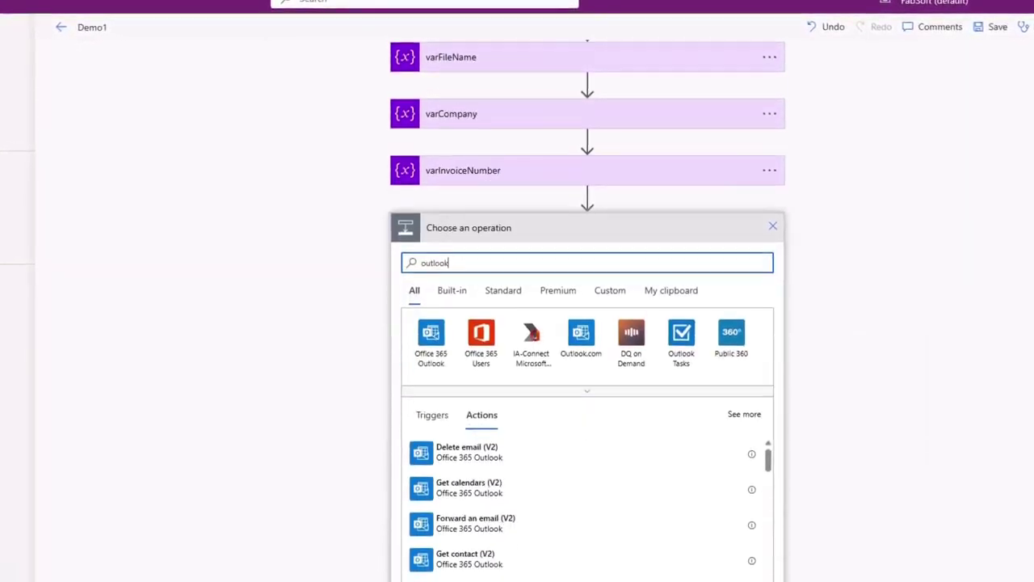
scroll(751, 429, "down", 3)
left_click(614, 479)
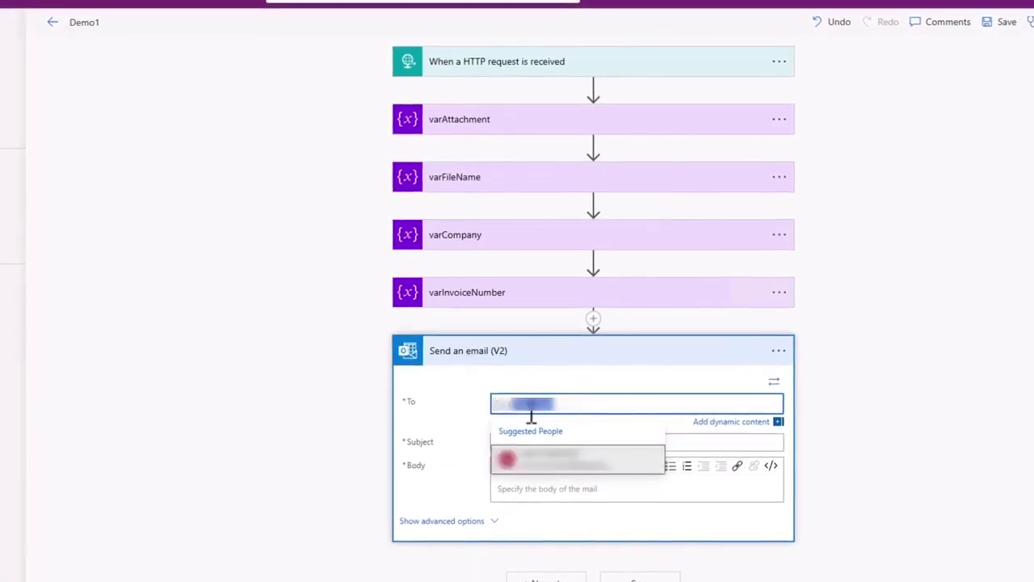
left_click(550, 462)
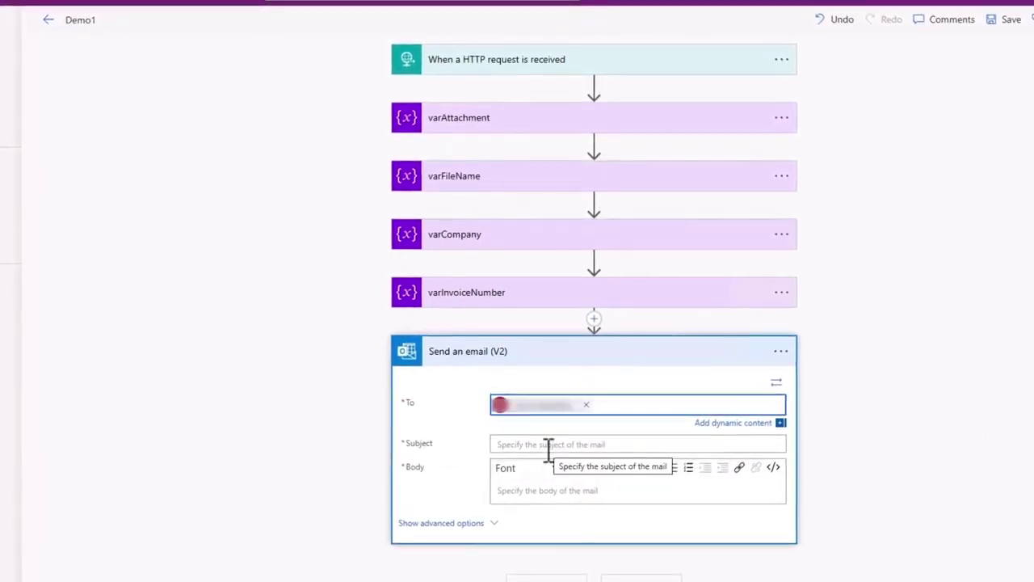
Set the email subject to "Invoice from" plus varCompany and the body to "Invoice number" plus varInvoiceNumber
left_click(548, 446)
type("Invoice from")
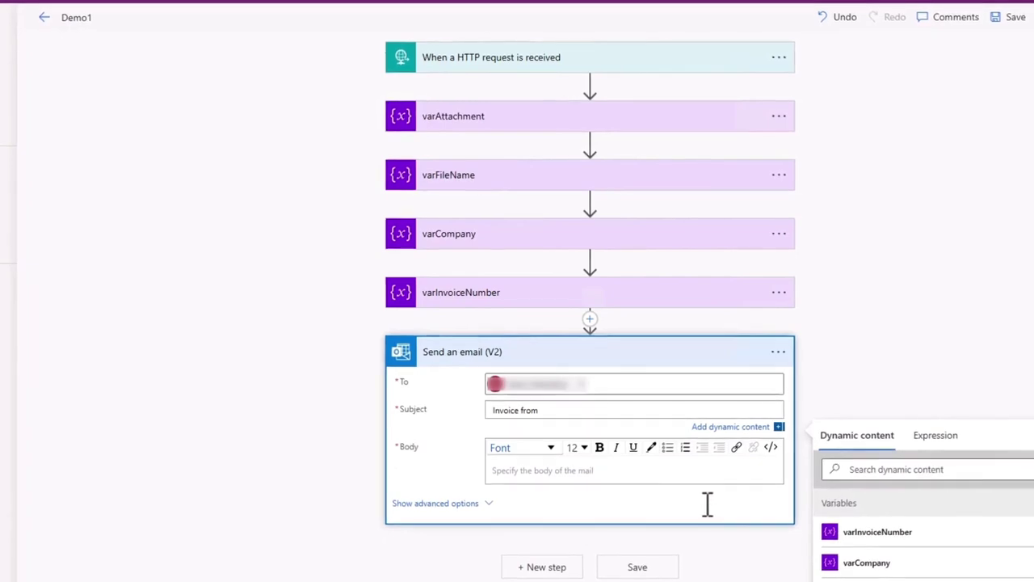
left_click(861, 563)
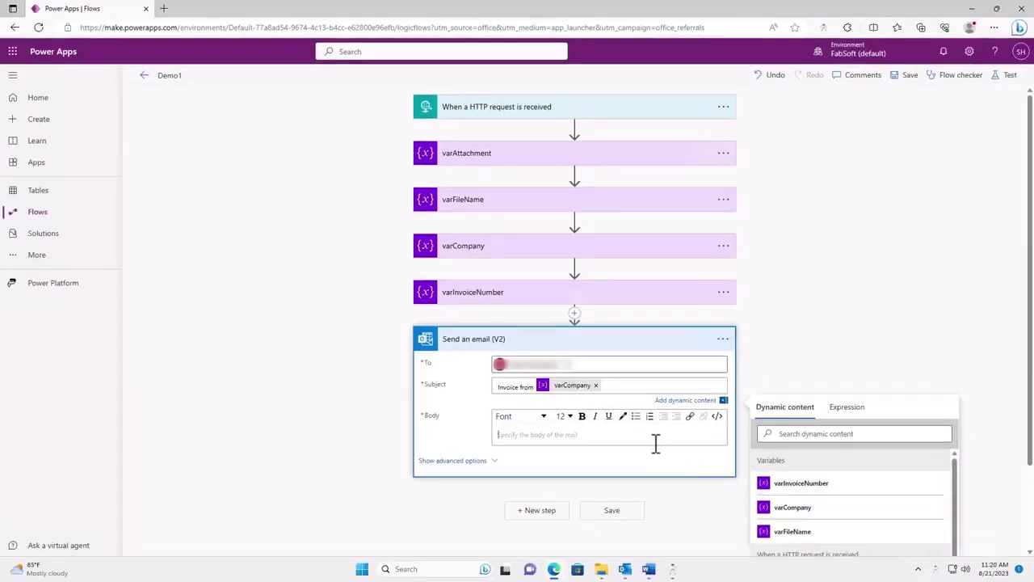
left_click(653, 442)
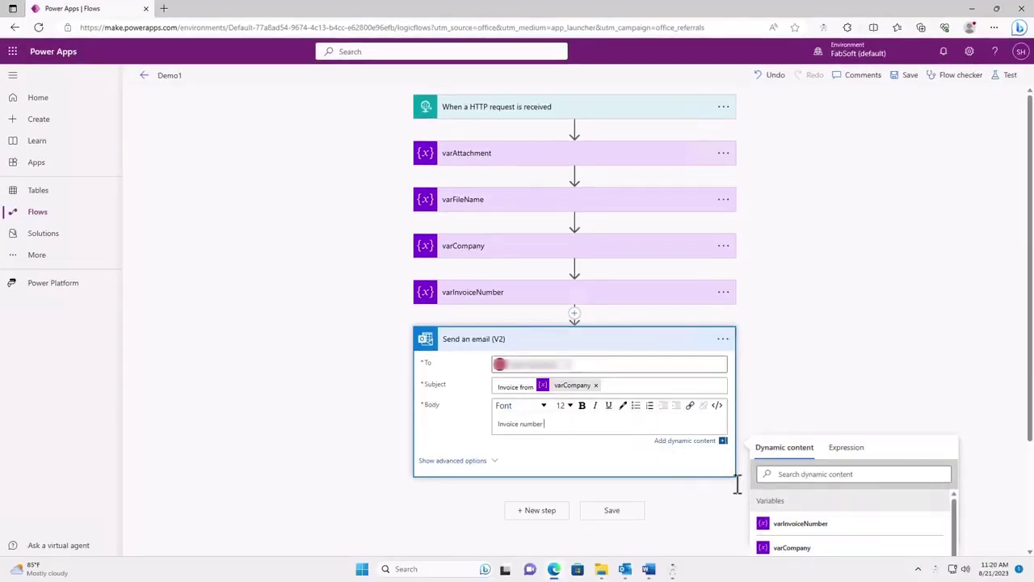
left_click(808, 523)
Show the email action's advanced options and set the first attachment's name to varFileName
left_click(501, 475)
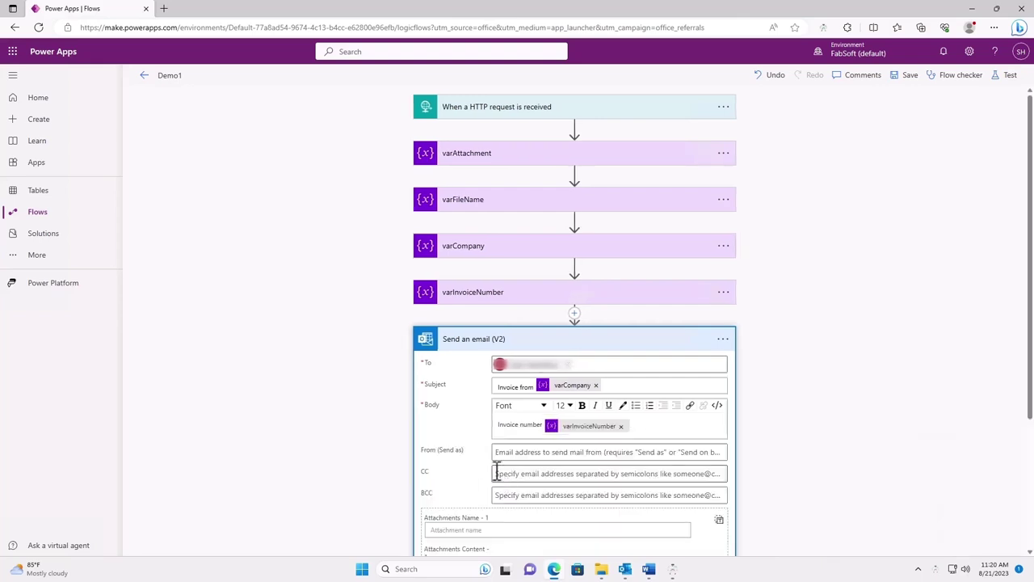
scroll(501, 445, "down", 2)
left_click(519, 348)
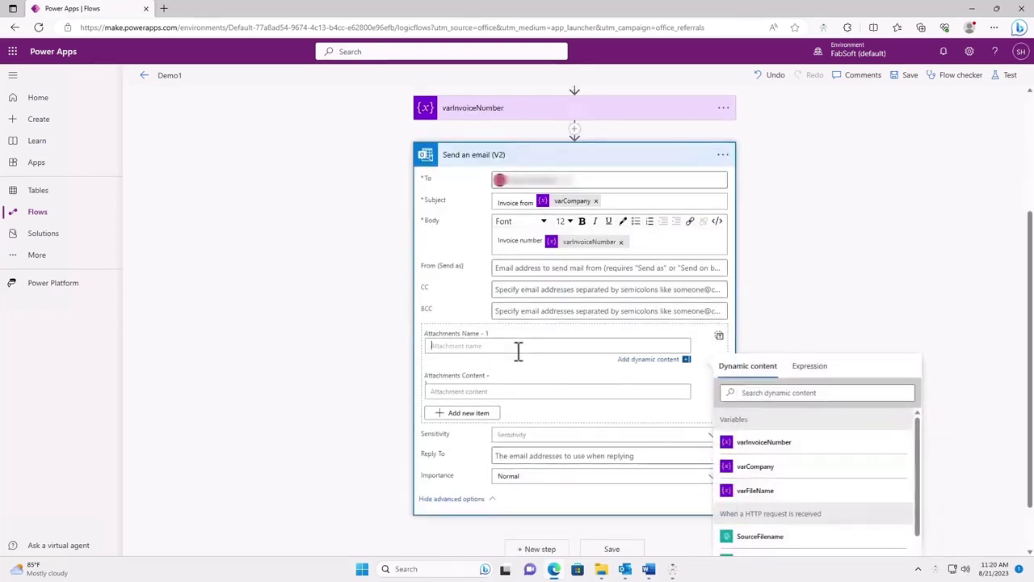
left_click(755, 490)
Set the first attachment's content to the expression variables('varAttachment')
left_click(620, 384)
left_click(808, 402)
type("va")
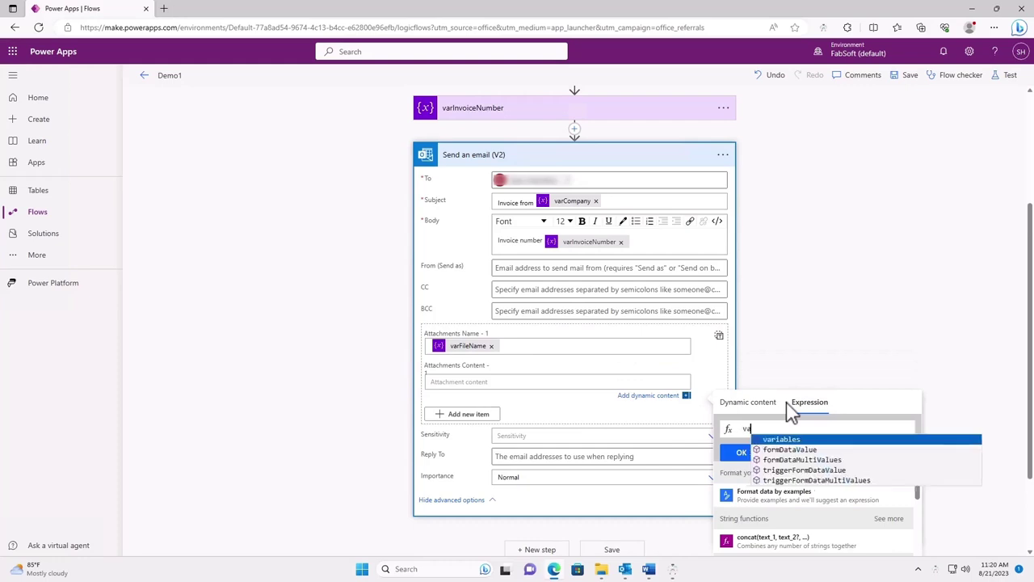
type("riables('varAtta")
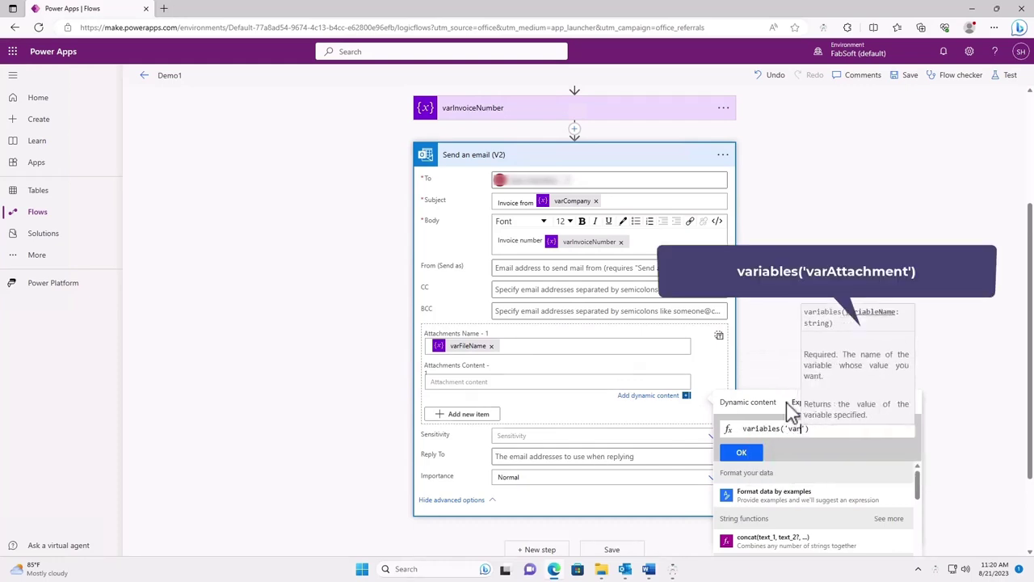
type("chment")
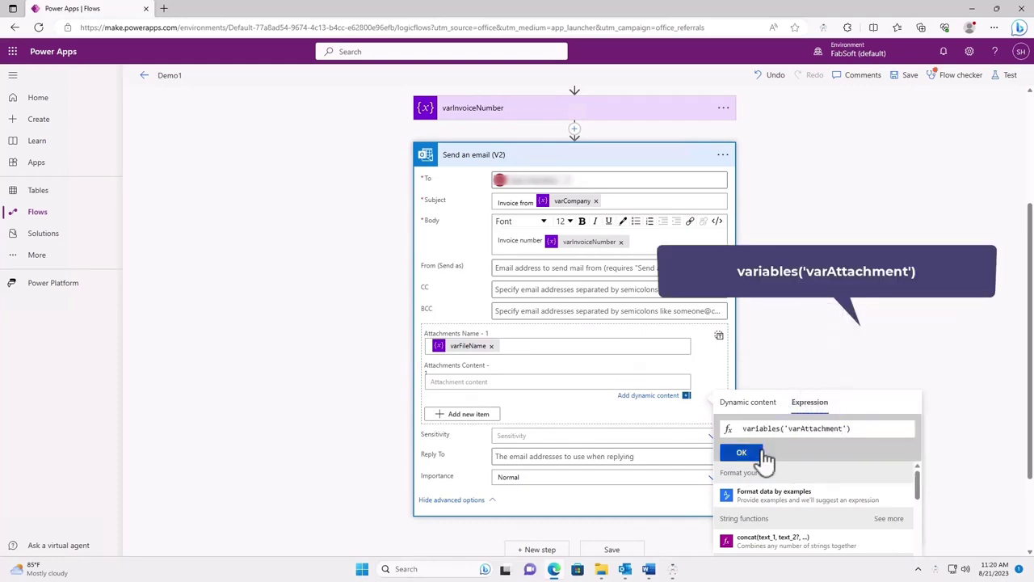
left_click(758, 453)
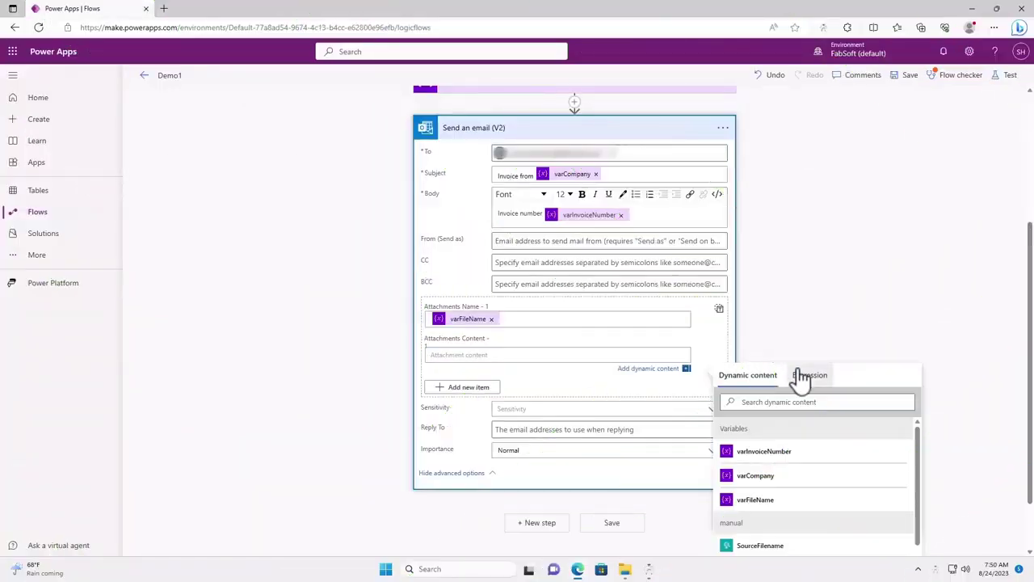
Fill the attachment content expression by choosing the varAttachment variable from the dynamic content instead of writing it out
left_click(803, 376)
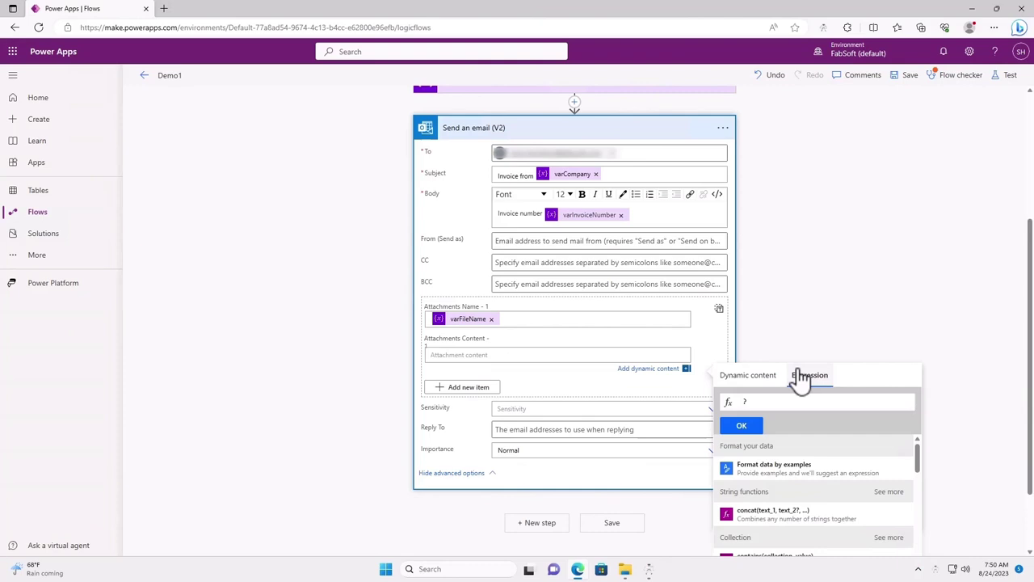
left_click(769, 376)
left_click_drag(923, 475, 925, 495)
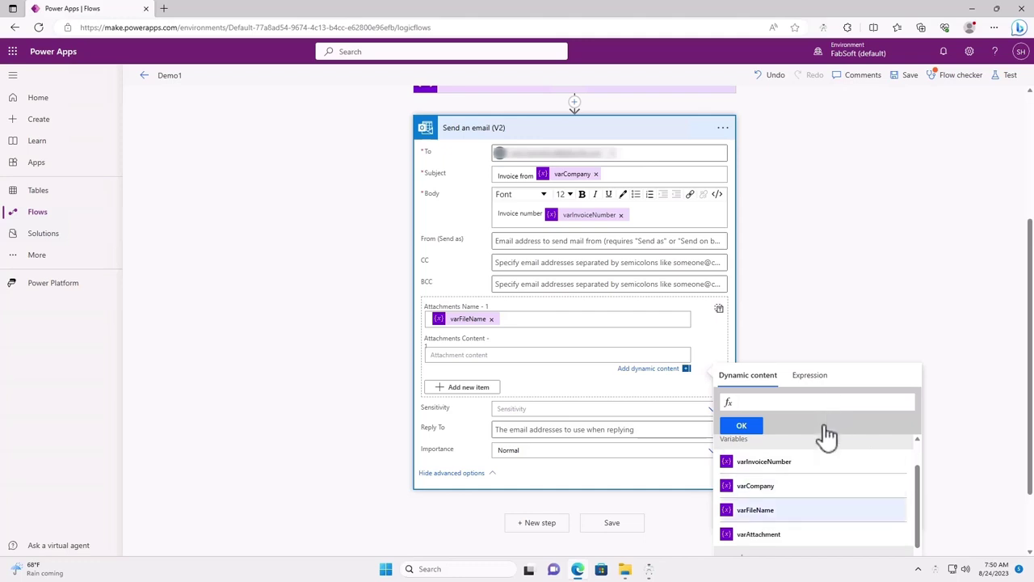
left_click(741, 426)
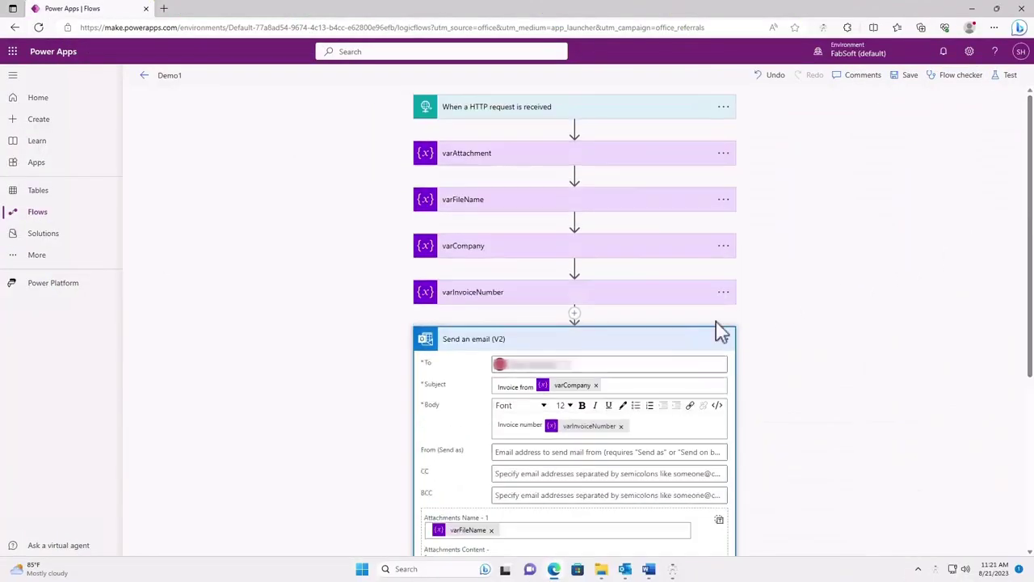
Collapse the Send an email (V2) action and start a manual test of the flow
left_click(731, 336)
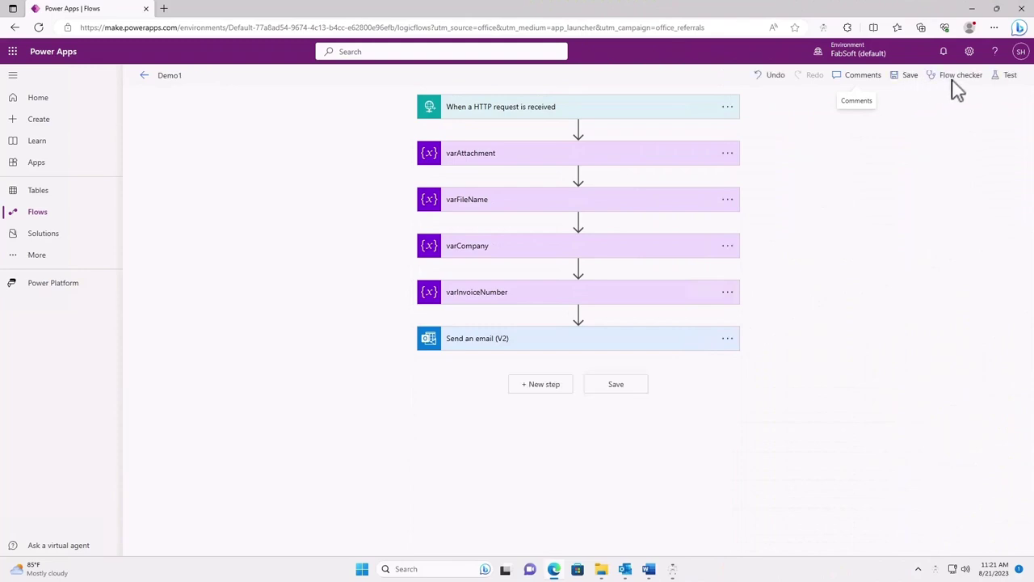
left_click(1010, 75)
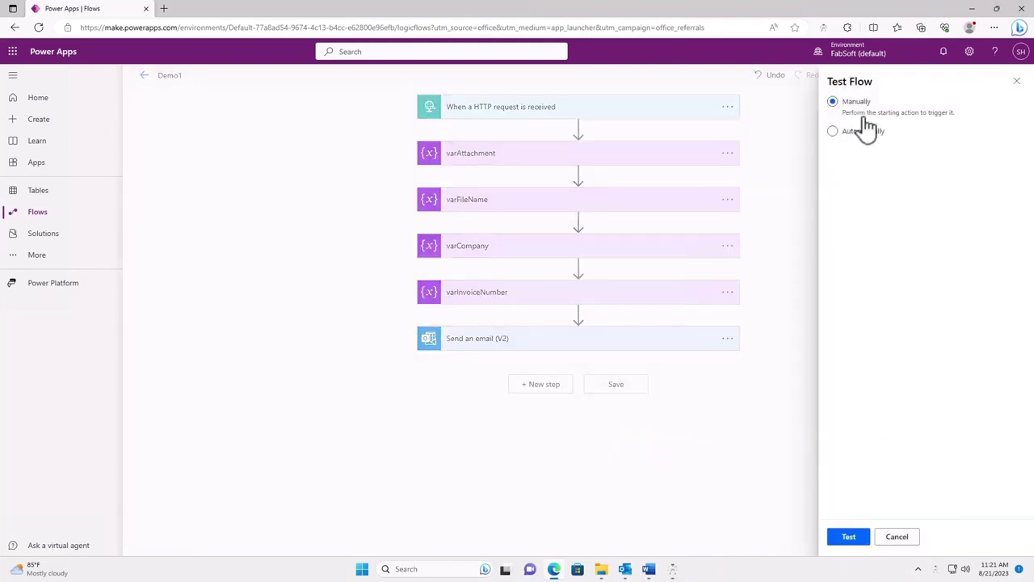
left_click(849, 536)
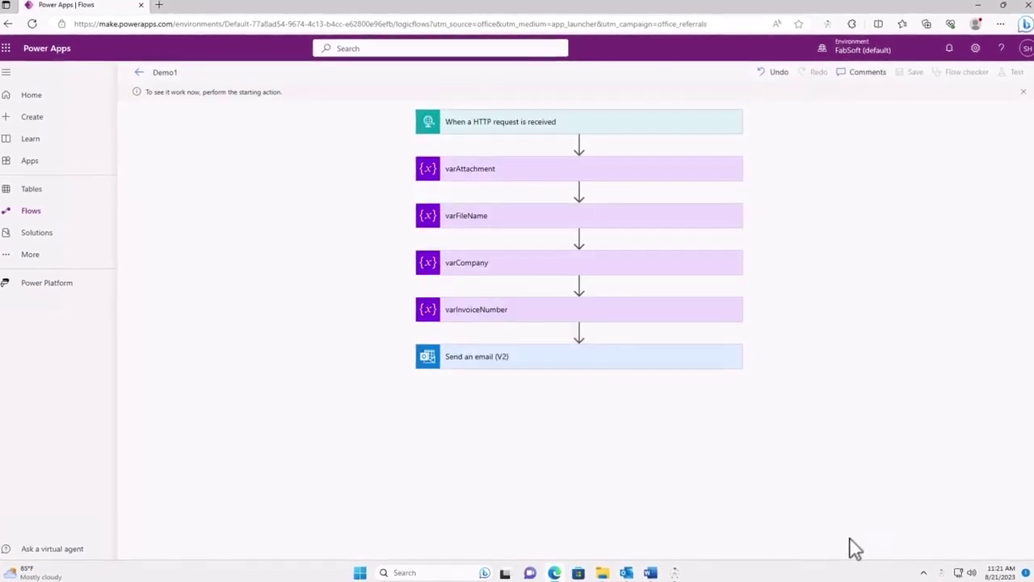
Switch to the Invoice workflow's properties window and finish the workflow to trigger the flow under test
left_click(674, 569)
left_click(706, 381)
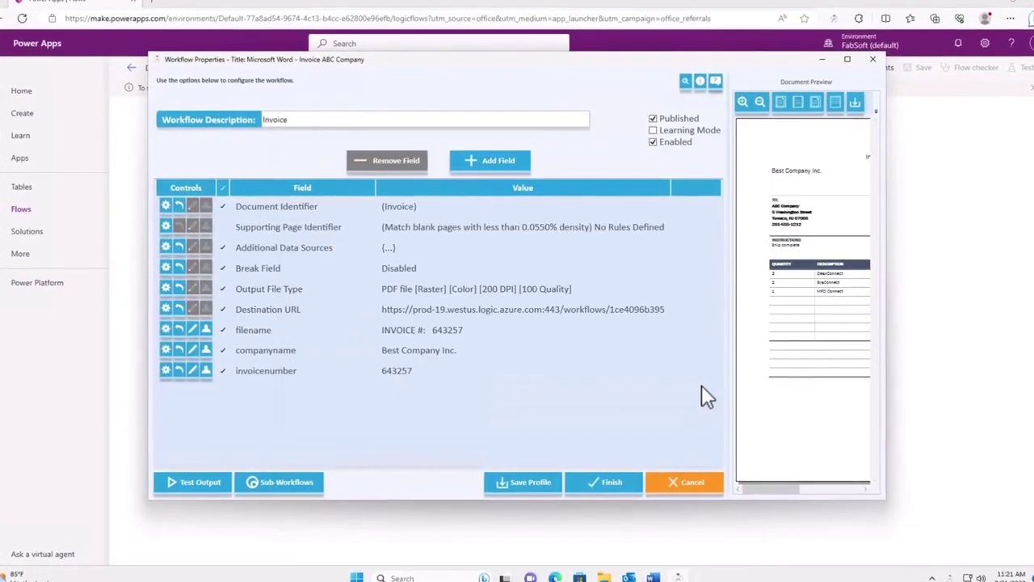
left_click(606, 483)
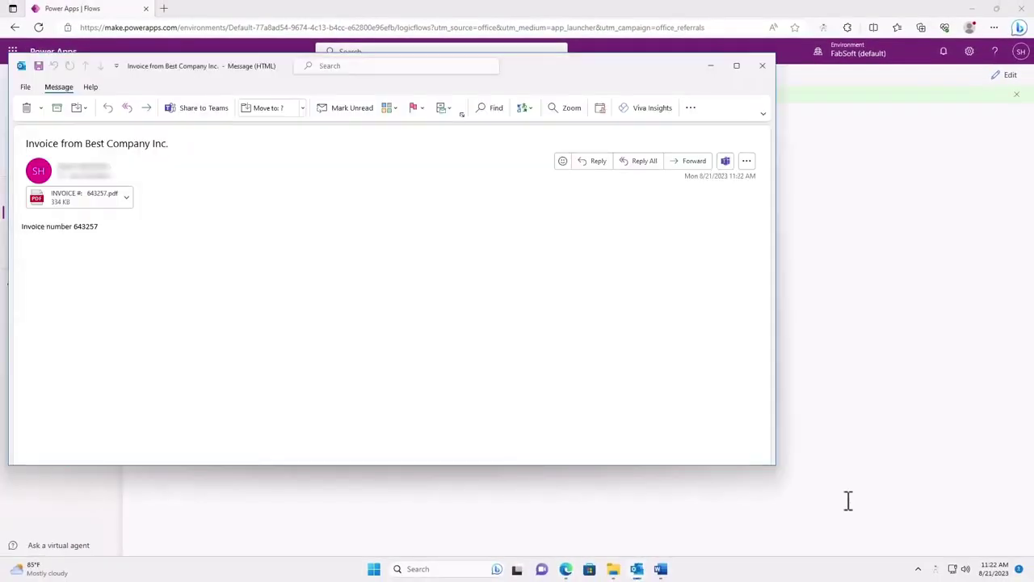
Open the PDF attached to the received invoice email to check its contents
left_click(126, 198)
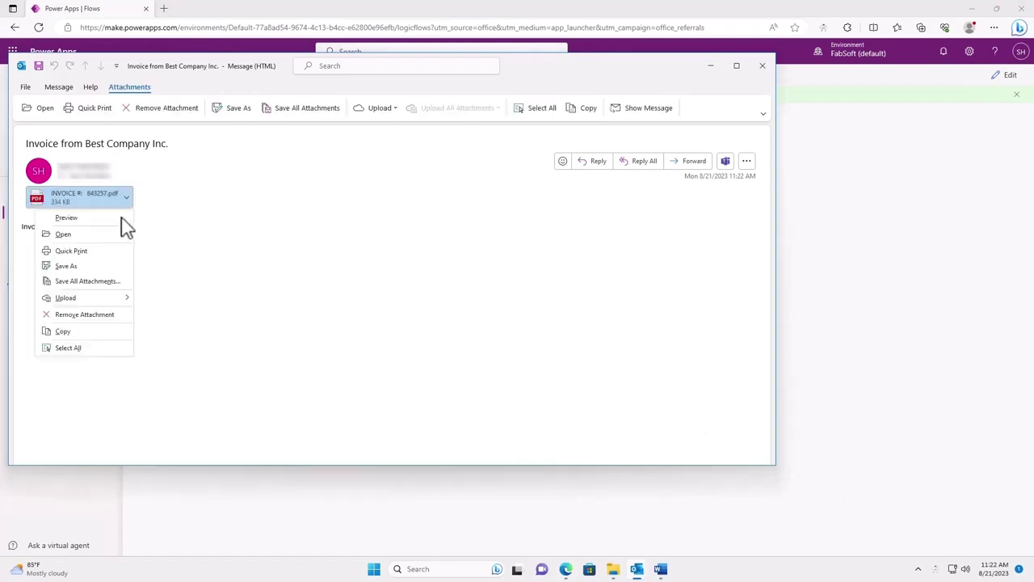
left_click(109, 236)
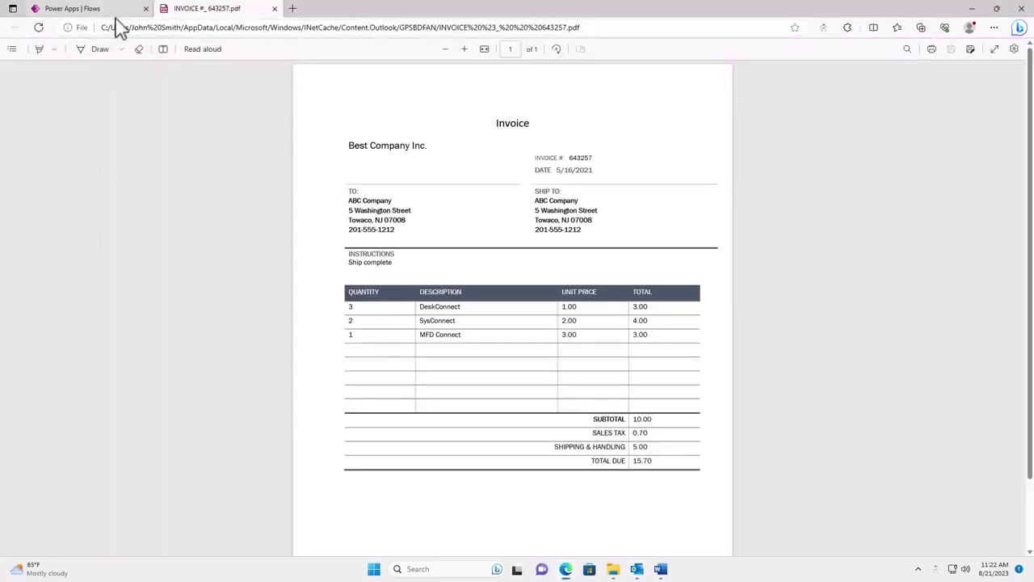
Return to the Demo1 flow run and expand its trigger, variable and Send an email (V2) steps to examine their inputs and outputs
left_click(121, 10)
left_click(565, 131)
left_click(577, 390)
scroll(575, 393, "down", 2)
left_click(575, 378)
scroll(574, 392, "down", 2)
left_click(578, 451)
scroll(579, 420, "down", 2)
left_click(580, 481)
scroll(580, 481, "down", 2)
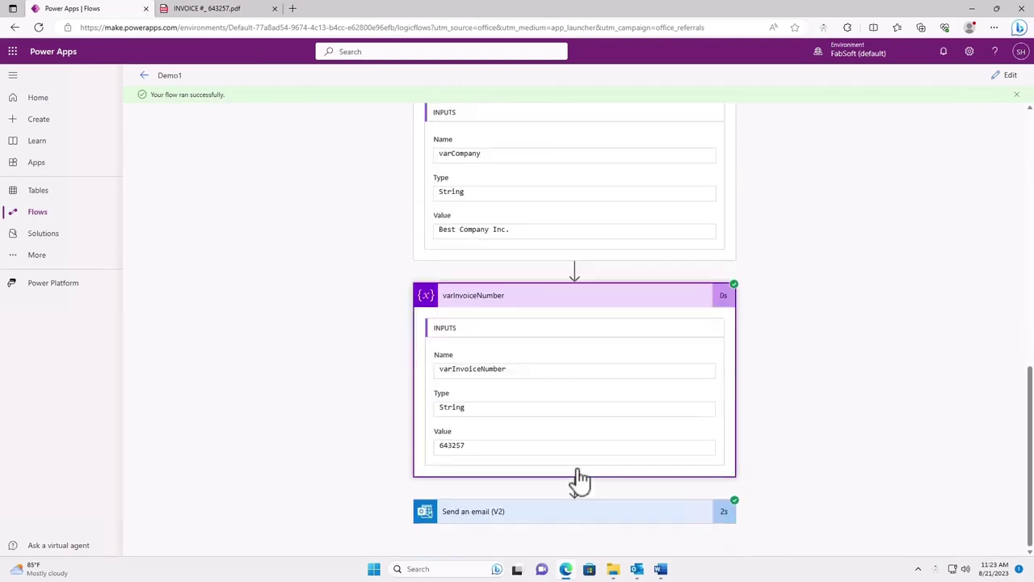
left_click(596, 512)
scroll(595, 512, "up", 10)
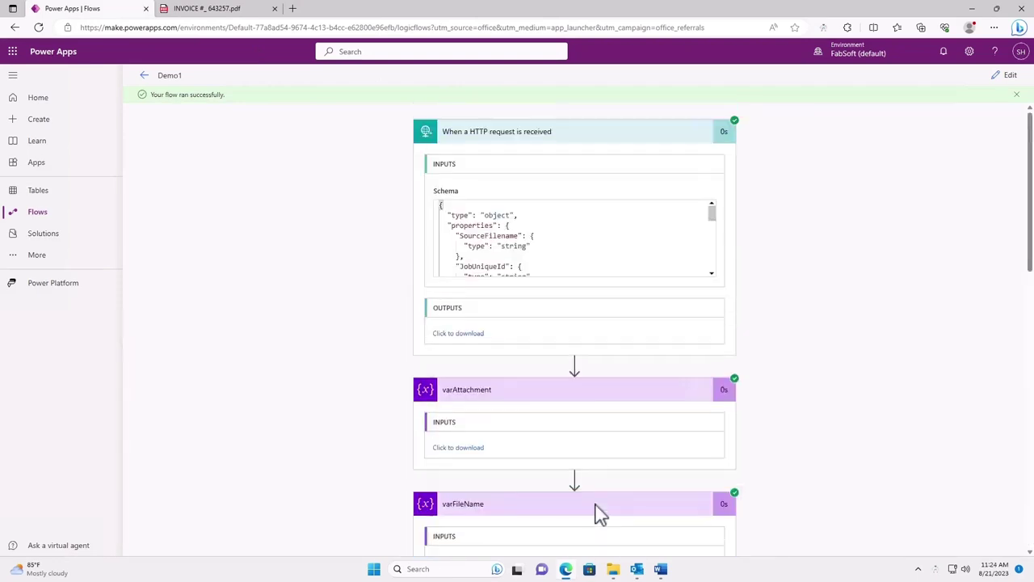
View the HTTP request trigger's raw output data, then return to the flow run and collapse the trigger
left_click(476, 336)
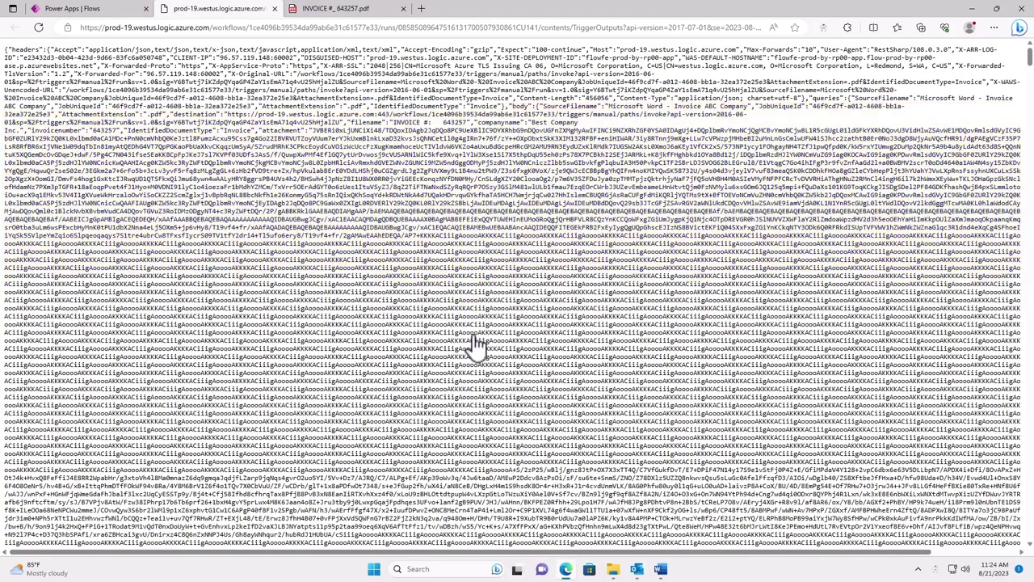
left_click(127, 9)
left_click(512, 132)
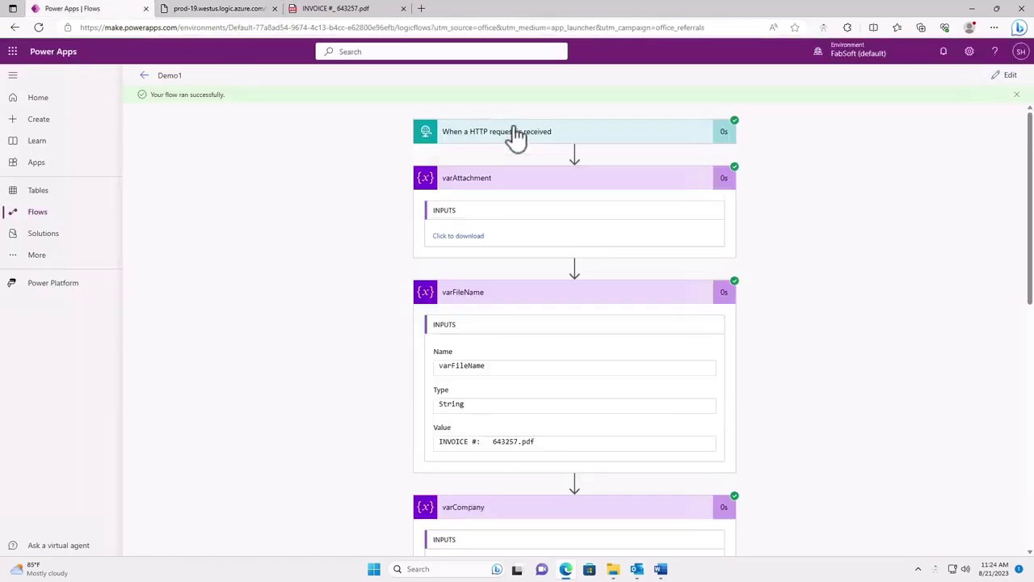
Edit the flow and add a Request Response action after Send an email (V2), with a body message beginning "Successfully sent"
left_click(1018, 81)
left_click(529, 388)
type("response")
scroll(780, 388, "down", 3)
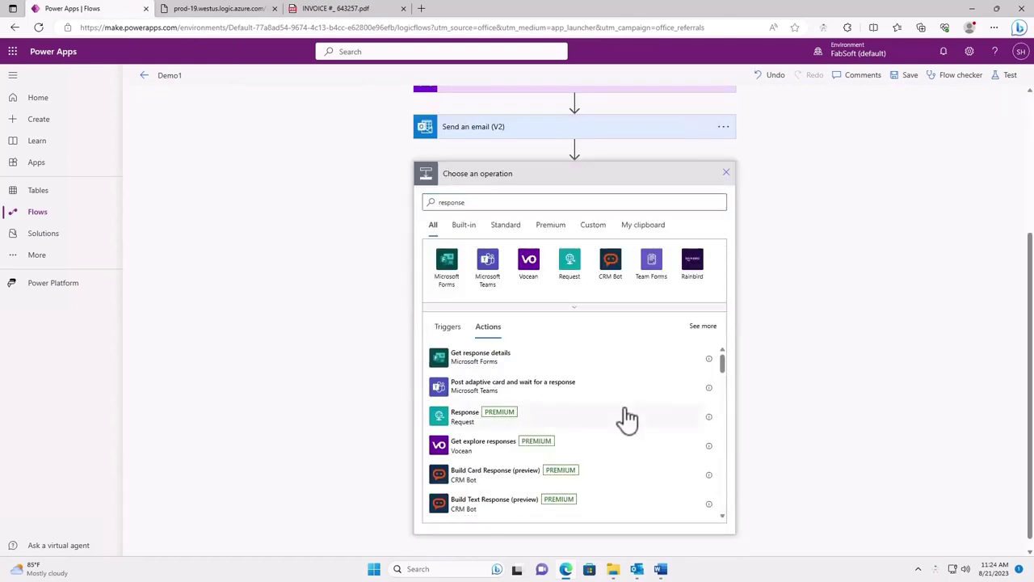
left_click(623, 417)
left_click(586, 449)
type("Successfully sent t")
left_click(610, 533)
Switch to Word and print the Invoice ABC Company document
left_click(660, 569)
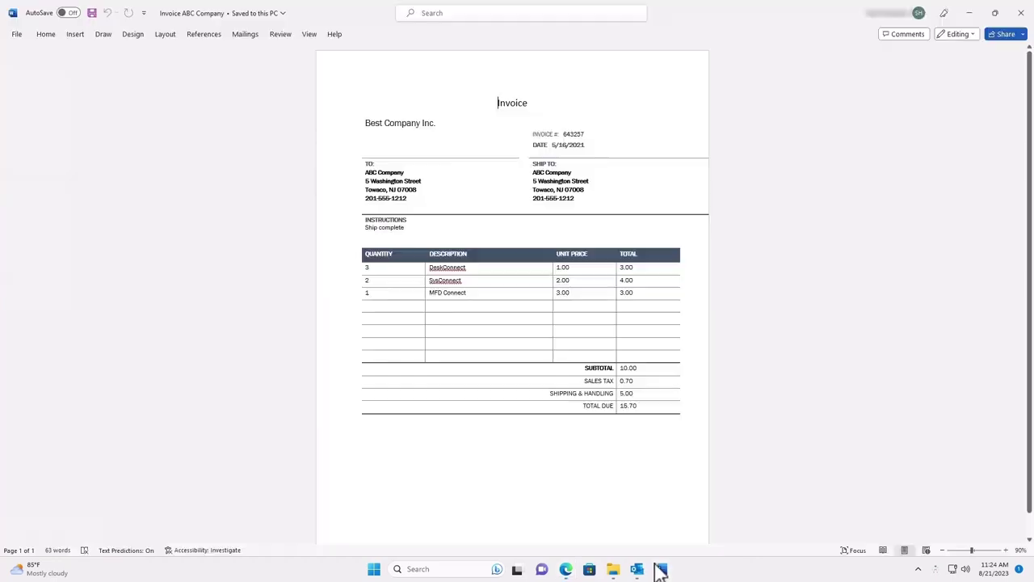
left_click(16, 35)
left_click(28, 202)
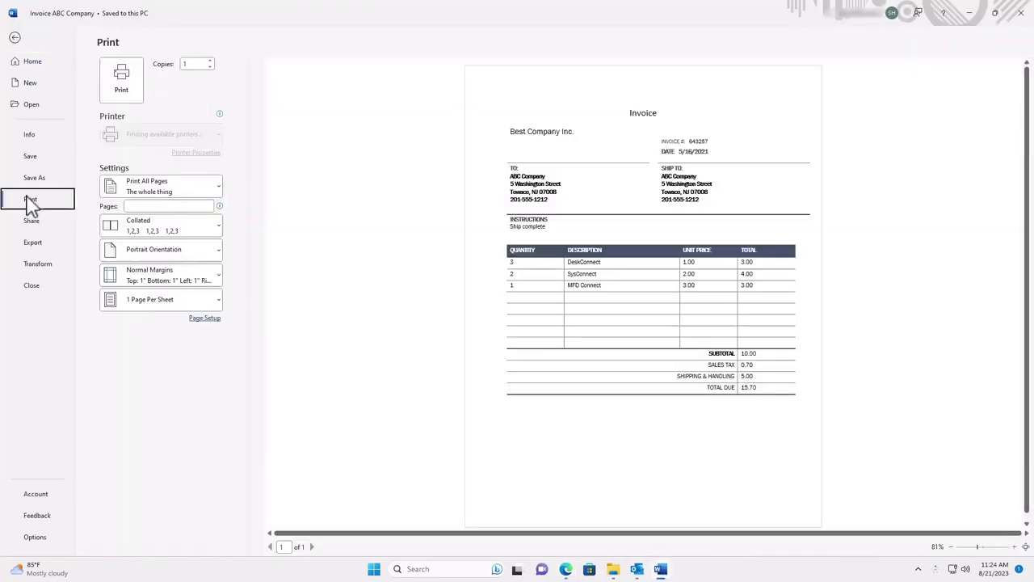
left_click(121, 89)
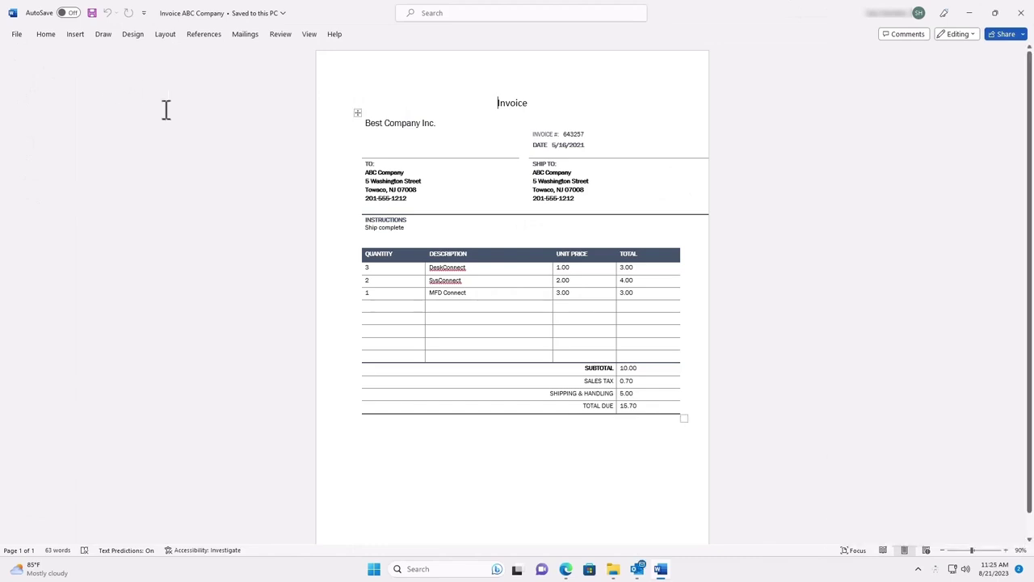
Open the invoice-capture application from its system tray menu
right_click(935, 569)
left_click(870, 483)
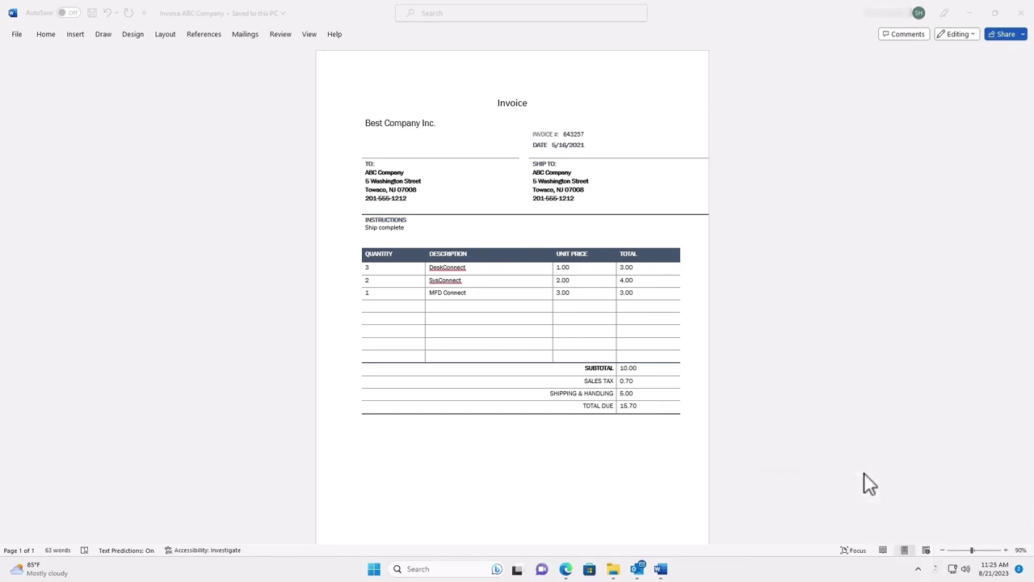